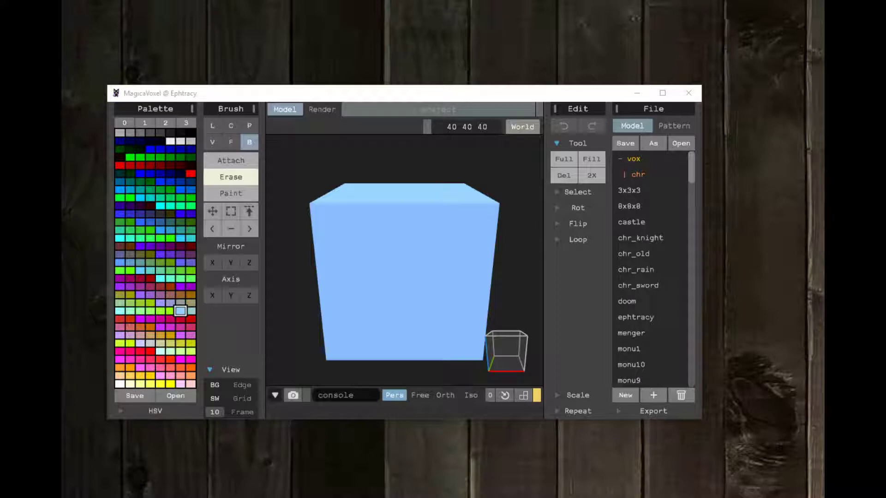
# Drag the Chrome window showing the ephtracy.github.io download page over the MagicaVoxel editor
pyautogui.moveTo(885, 14); pyautogui.dragTo(451, 56)
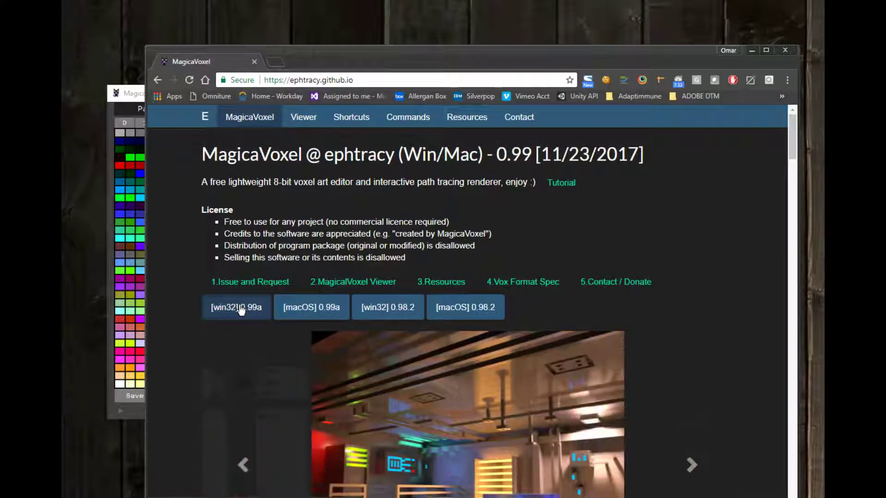
# Drag the Chrome window off to the right so the editor's default blue cube is visible
pyautogui.moveTo(420, 61); pyautogui.dragTo(884, 19)
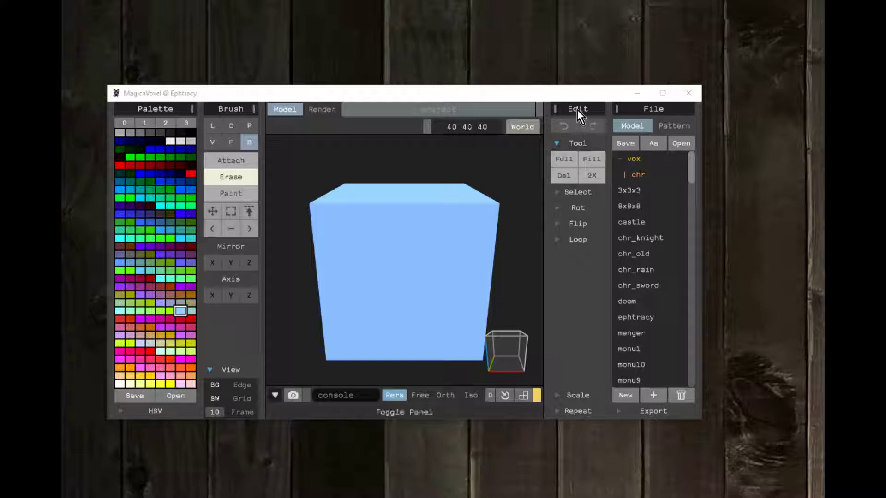
# Pick the maroon swatch, clear the 40×40×40 volume with Full then Del, and select the Line brush
pyautogui.click(565, 156)
pyautogui.click(178, 248)
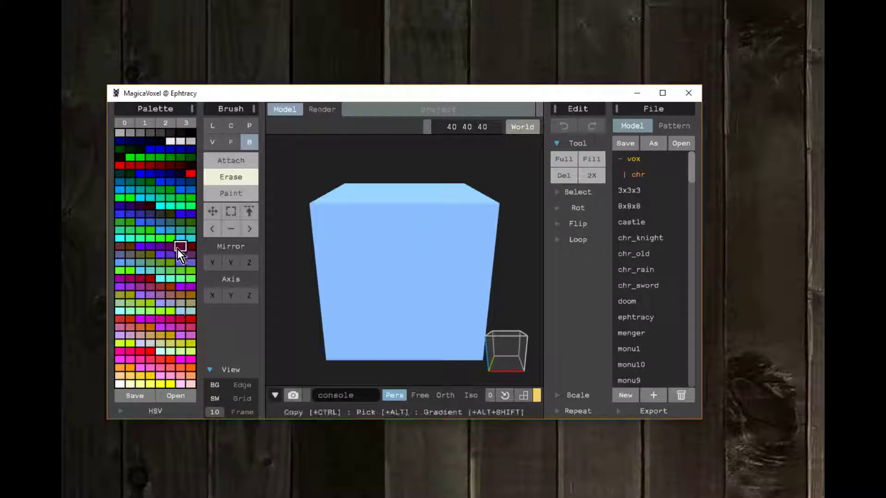
pyautogui.click(556, 160)
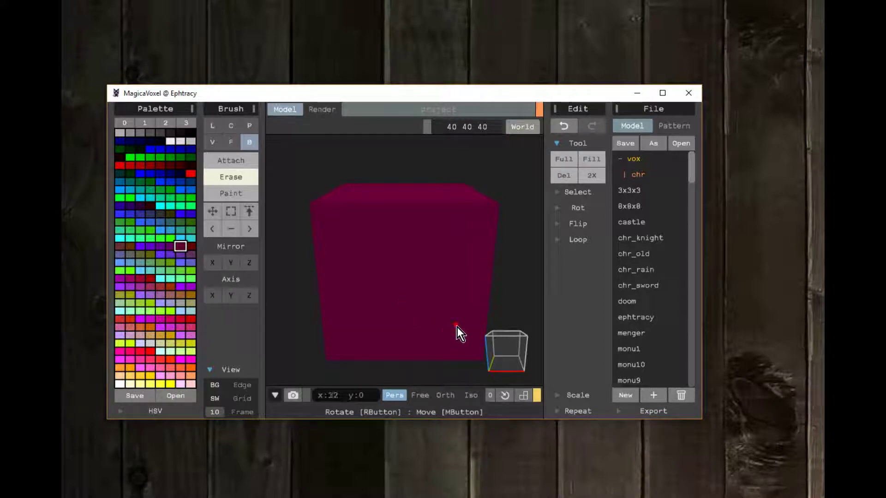
pyautogui.click(560, 175)
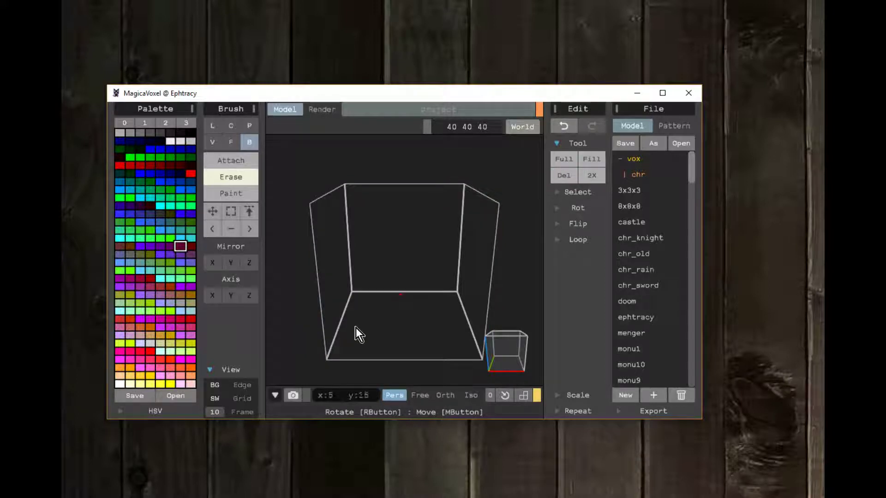
pyautogui.click(215, 127)
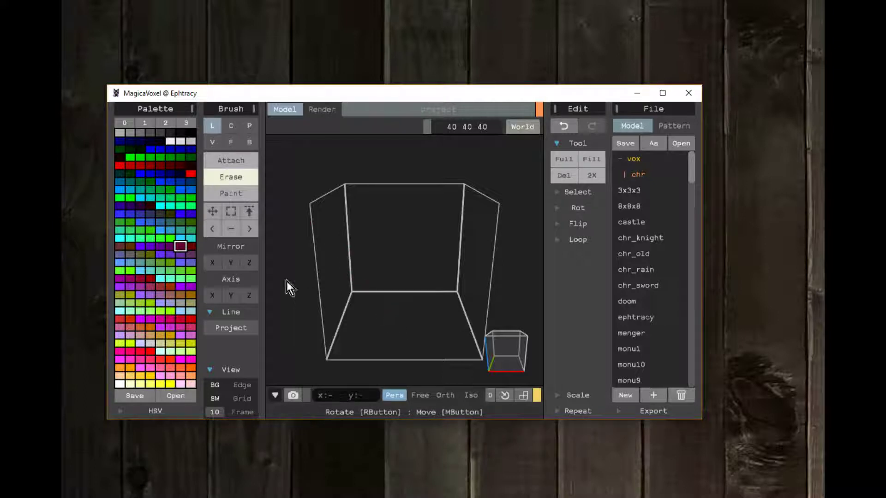
# With Attach mode, draw a dark-red test line, then place voxels with the V brush
pyautogui.click(238, 164)
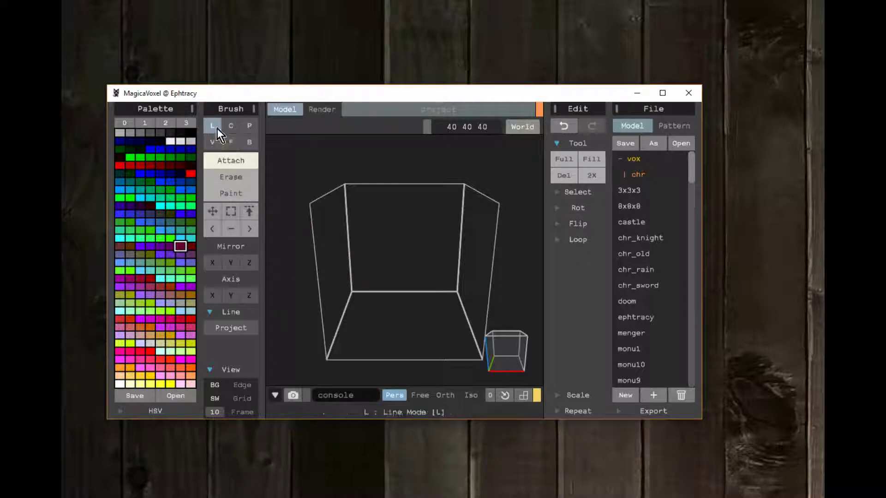
pyautogui.moveTo(364, 317)
pyautogui.mouseDown()
pyautogui.moveTo(398, 300)
pyautogui.moveTo(431, 334)
pyautogui.mouseUp()
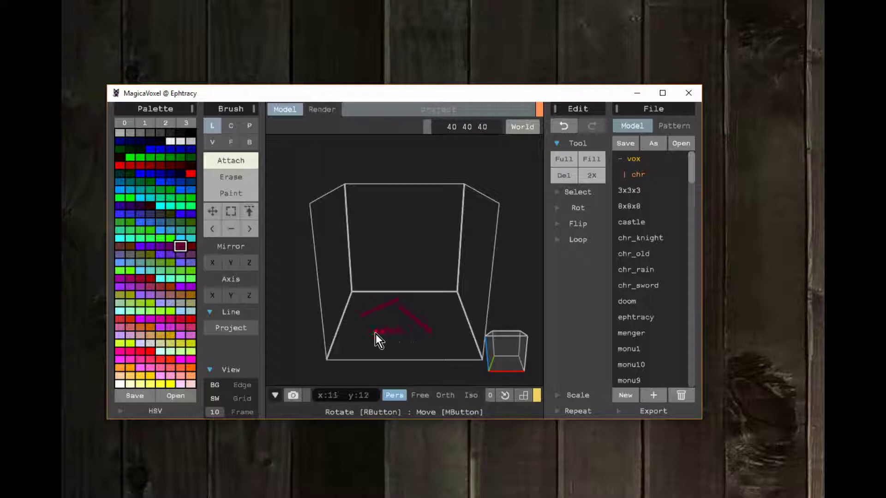
pyautogui.click(212, 142)
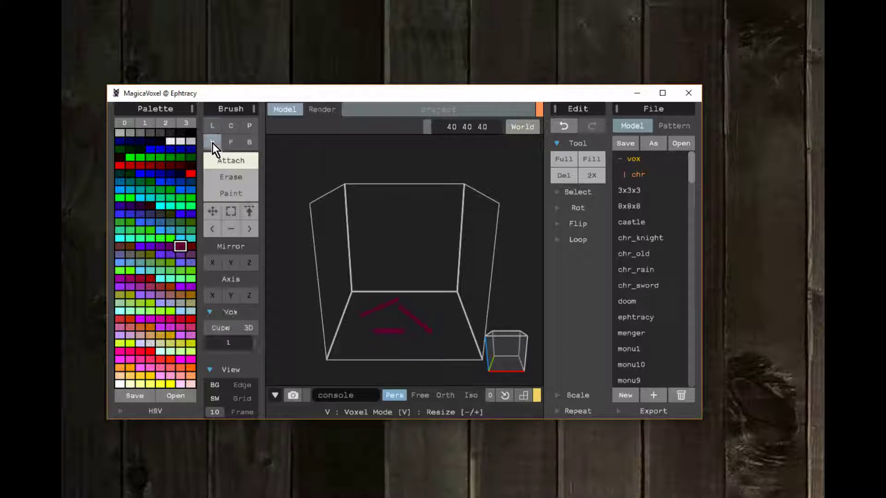
pyautogui.click(359, 337)
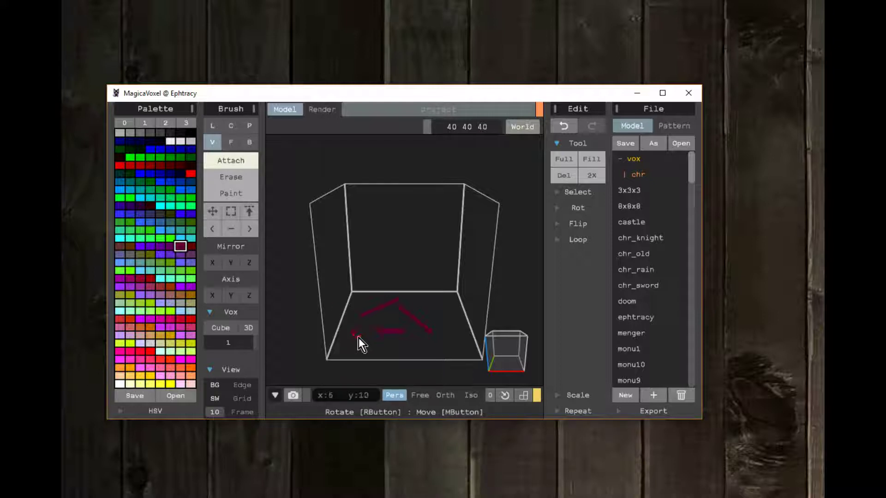
# Set the brush size to 4 and place several dark-red blocks on the floor
pyautogui.click(242, 343)
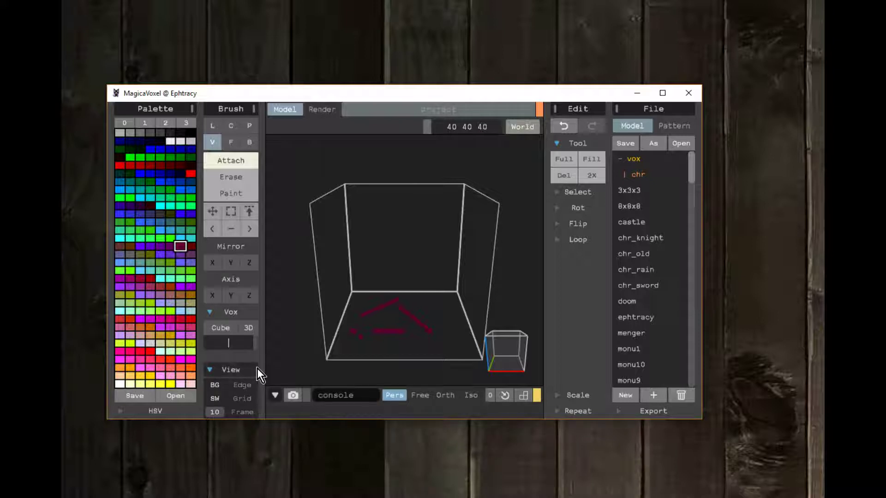
pyautogui.write('4')
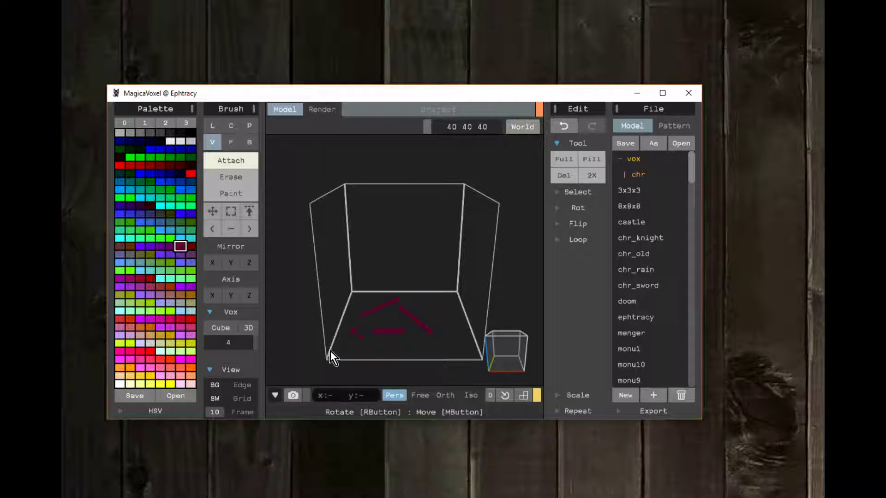
pyautogui.click(406, 347)
pyautogui.click(429, 309)
pyautogui.click(397, 319)
pyautogui.click(431, 356)
# Add a few lighter-red voxels, then delete all the test voxels
pyautogui.click(160, 287)
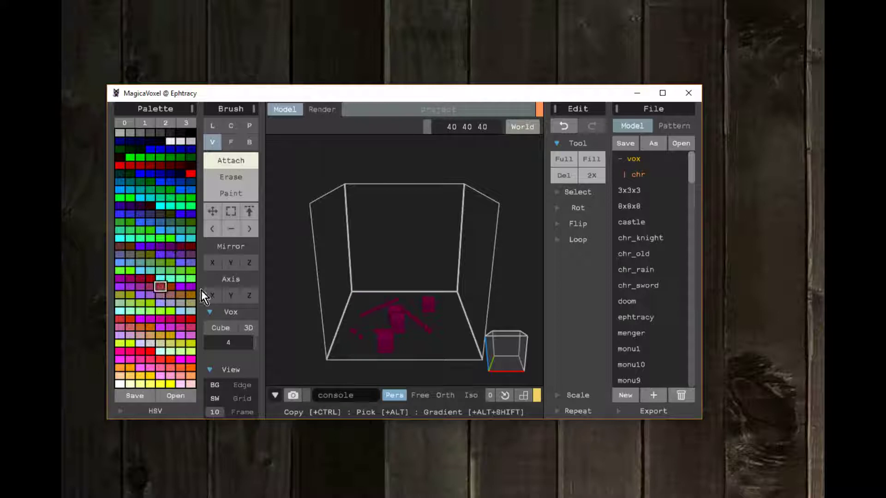
pyautogui.click(379, 314)
pyautogui.click(386, 324)
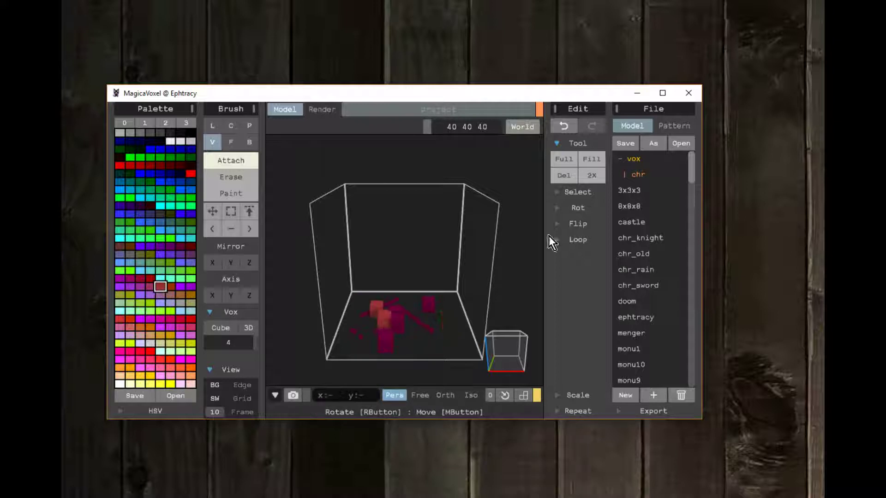
pyautogui.click(563, 177)
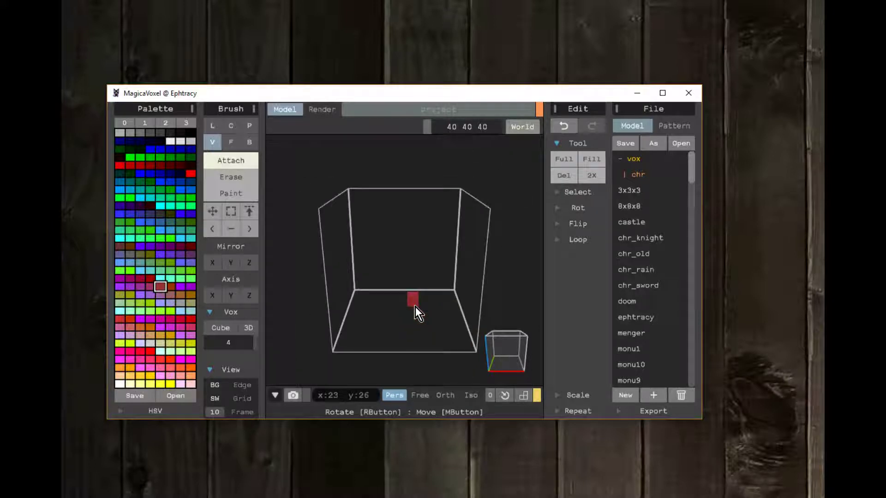
# Zoom and orbit to a steeper top-down view, and switch back to the Line brush
pyautogui.scroll(5, 414, 309)
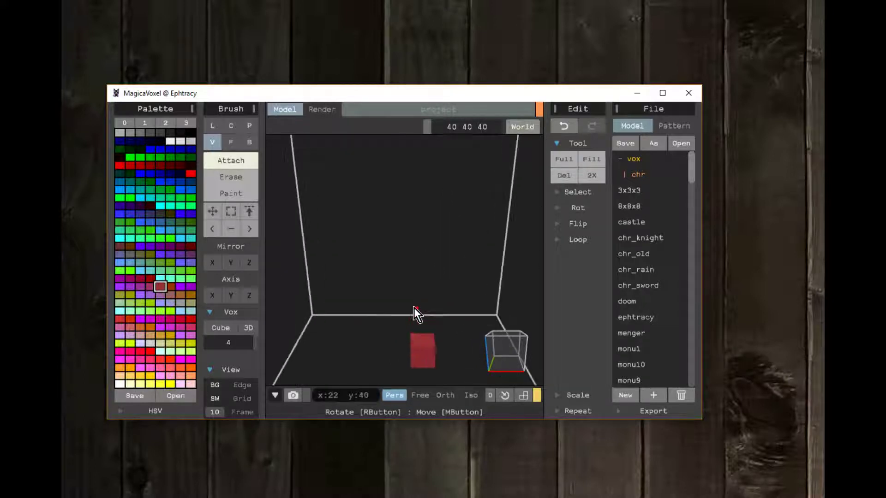
pyautogui.scroll(-3, 414, 308)
pyautogui.moveTo(408, 317)
pyautogui.mouseDown(button='right')
pyautogui.moveTo(409, 326)
pyautogui.moveTo(430, 334)
pyautogui.moveTo(433, 295)
pyautogui.moveTo(409, 291)
pyautogui.moveTo(377, 325)
pyautogui.moveTo(398, 343)
pyautogui.moveTo(428, 335)
pyautogui.moveTo(391, 314)
pyautogui.moveTo(383, 342)
pyautogui.moveTo(415, 339)
pyautogui.moveTo(404, 329)
pyautogui.moveTo(414, 325)
pyautogui.moveTo(401, 329)
pyautogui.moveTo(394, 258)
pyautogui.moveTo(396, 307)
pyautogui.mouseUp(button='right')
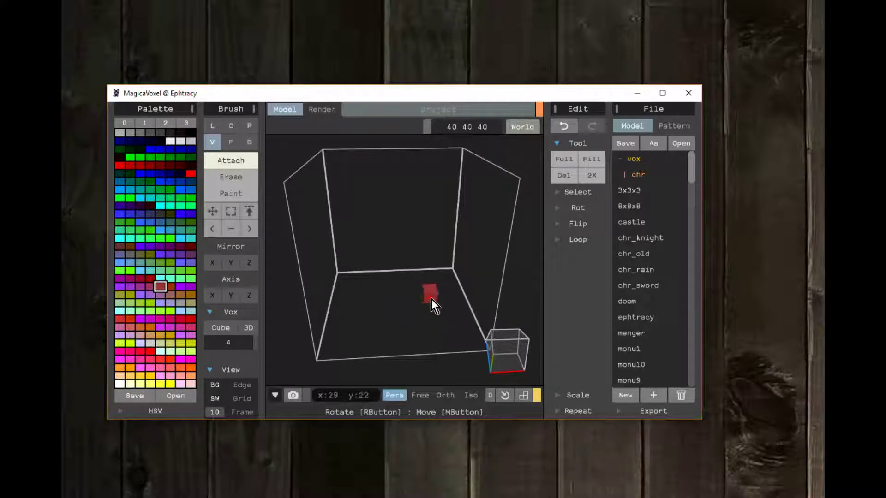
pyautogui.scroll(2, 431, 300)
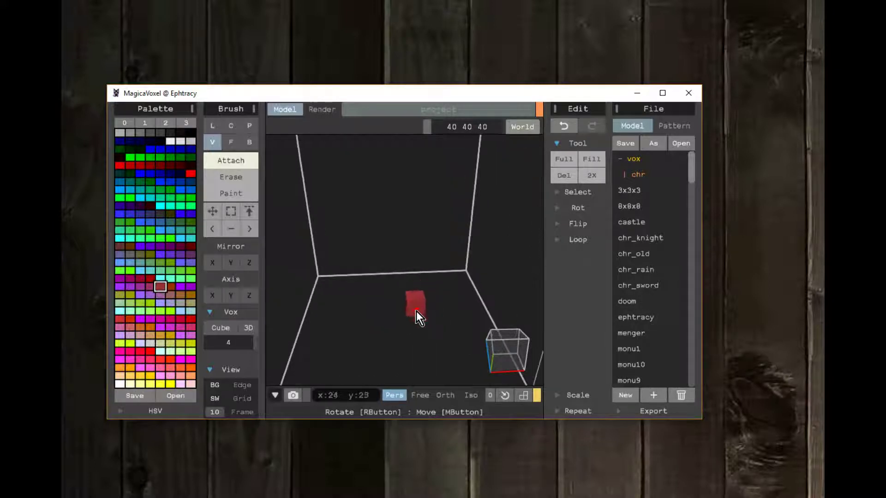
pyautogui.scroll(2, 415, 287)
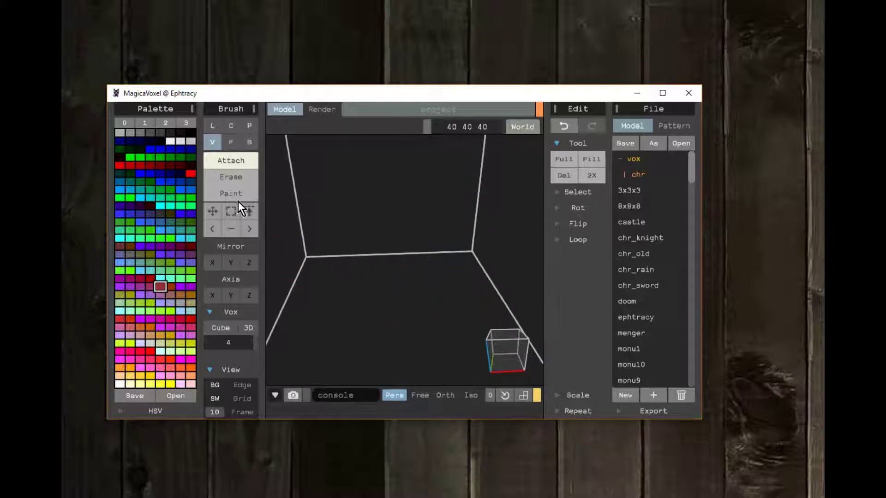
pyautogui.click(212, 127)
pyautogui.scroll(-2, 361, 309)
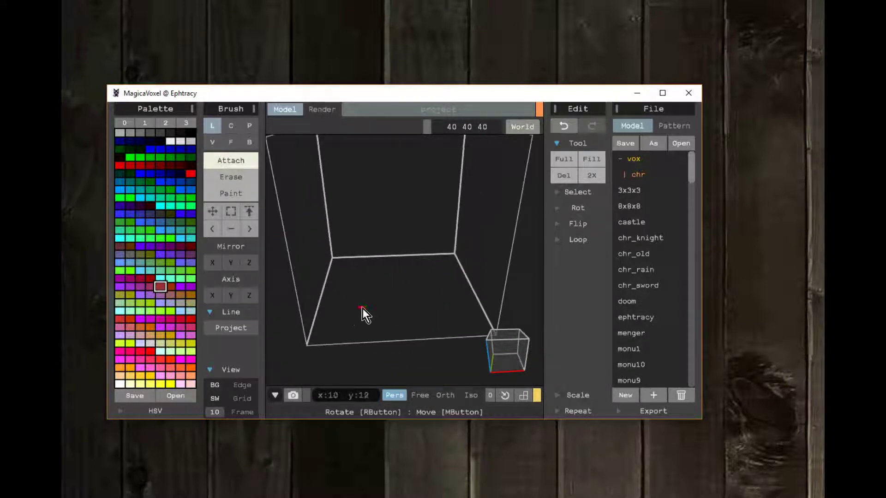
# Pick white, draw a vertical test line, then delete it
pyautogui.click(181, 133)
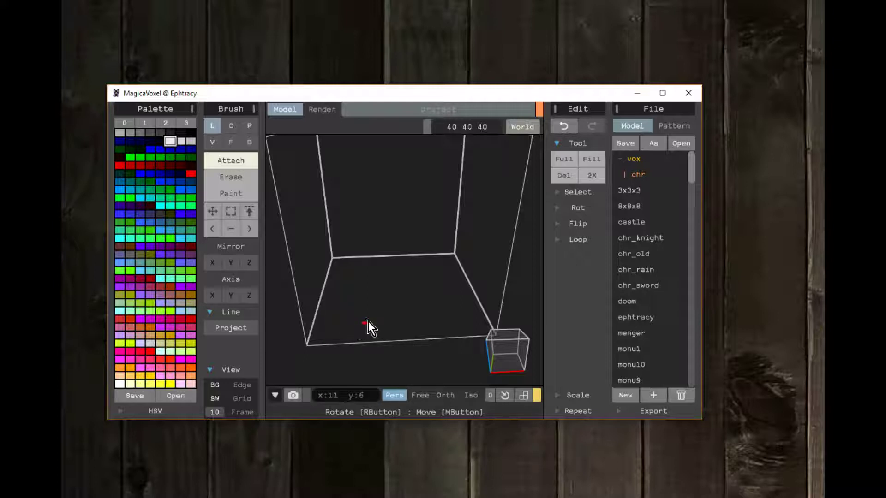
pyautogui.moveTo(378, 324); pyautogui.dragTo(376, 267)
pyautogui.click(562, 176)
# With Mirror X on, draw the white U-shaped hull outline, then the red wing outlines
pyautogui.click(212, 263)
pyautogui.moveTo(372, 328)
pyautogui.mouseDown()
pyautogui.moveTo(379, 272)
pyautogui.moveTo(408, 271)
pyautogui.mouseUp()
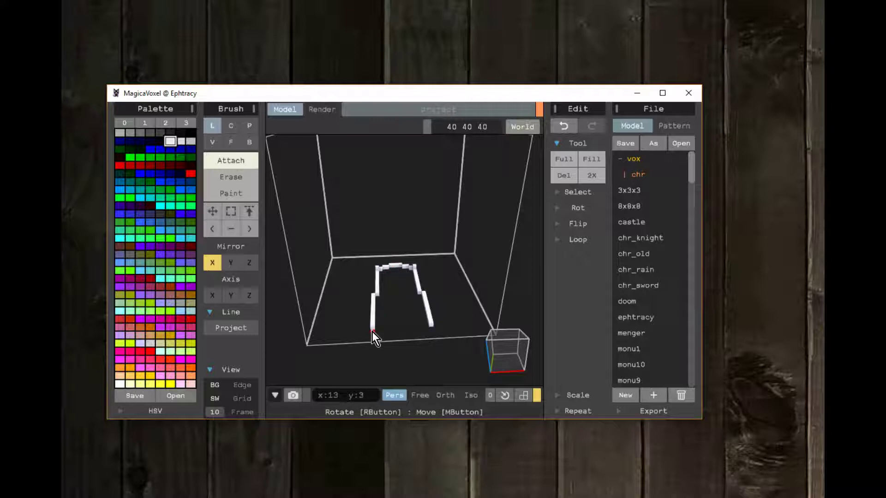
pyautogui.moveTo(372, 332); pyautogui.dragTo(414, 328)
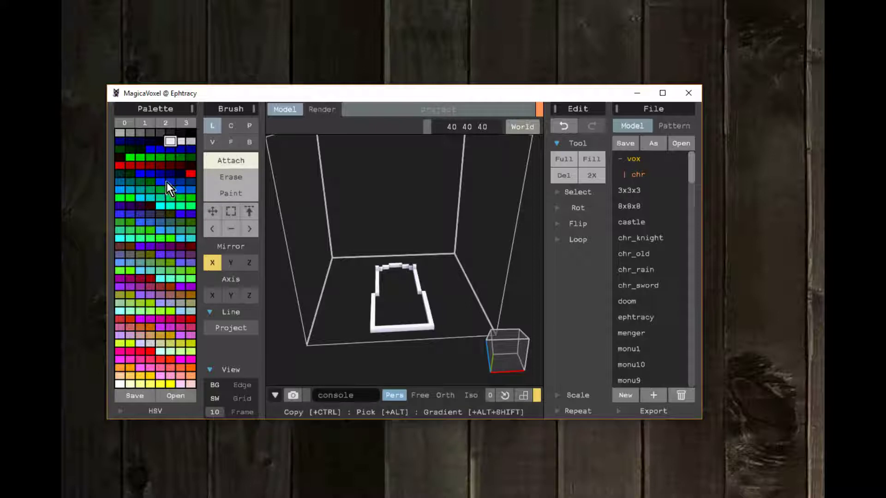
pyautogui.click(131, 165)
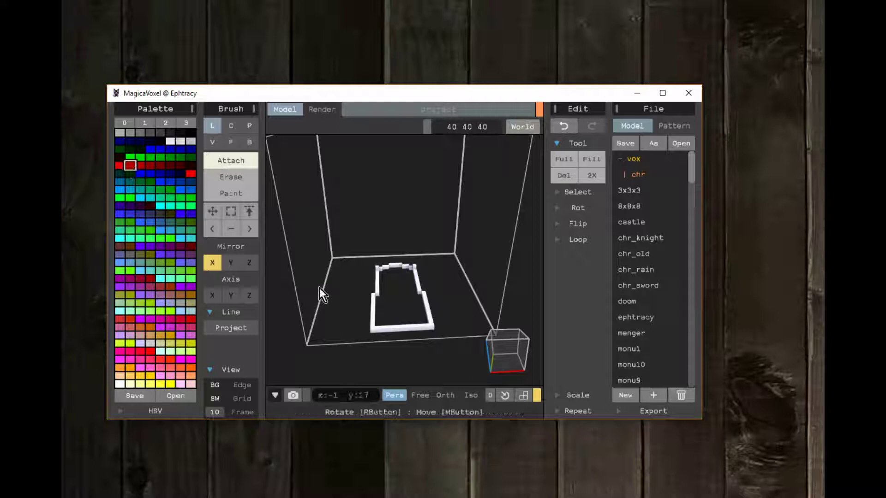
pyautogui.moveTo(369, 301)
pyautogui.mouseDown()
pyautogui.moveTo(337, 314)
pyautogui.moveTo(326, 306)
pyautogui.moveTo(323, 329)
pyautogui.moveTo(368, 328)
pyautogui.mouseUp()
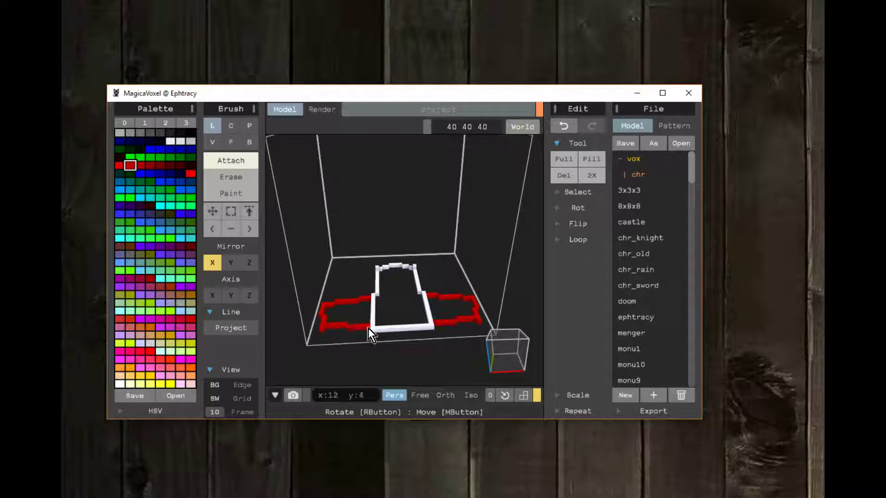
# In Face mode, fill the wing outlines solid red and the hull floor white
pyautogui.click(230, 143)
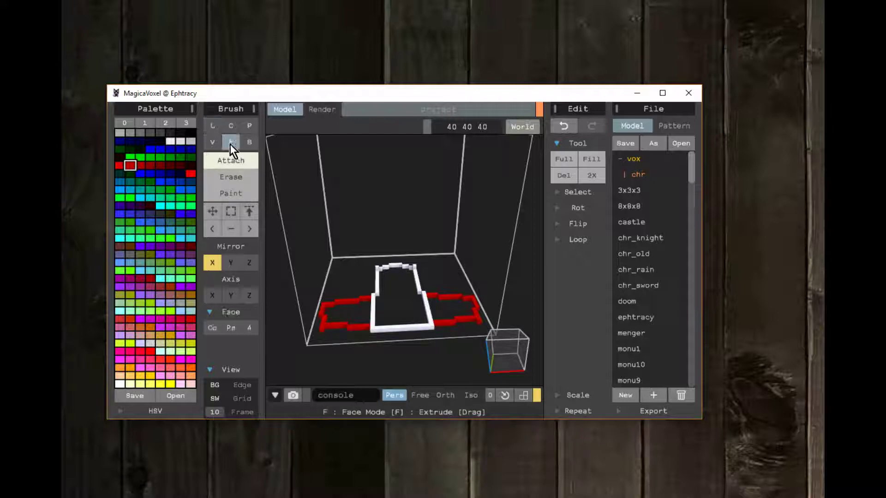
pyautogui.click(355, 312)
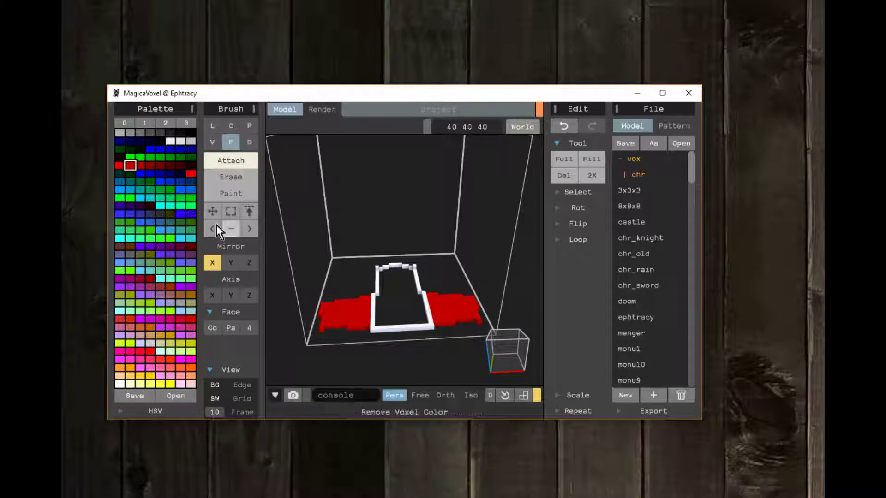
pyautogui.click(169, 142)
pyautogui.click(411, 309)
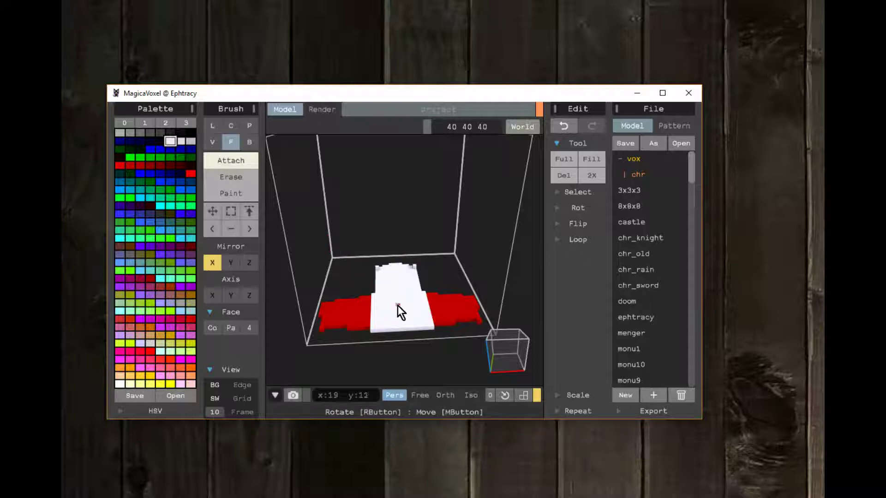
# Raise the white hull four voxel layers higher
pyautogui.scroll(3, 397, 305)
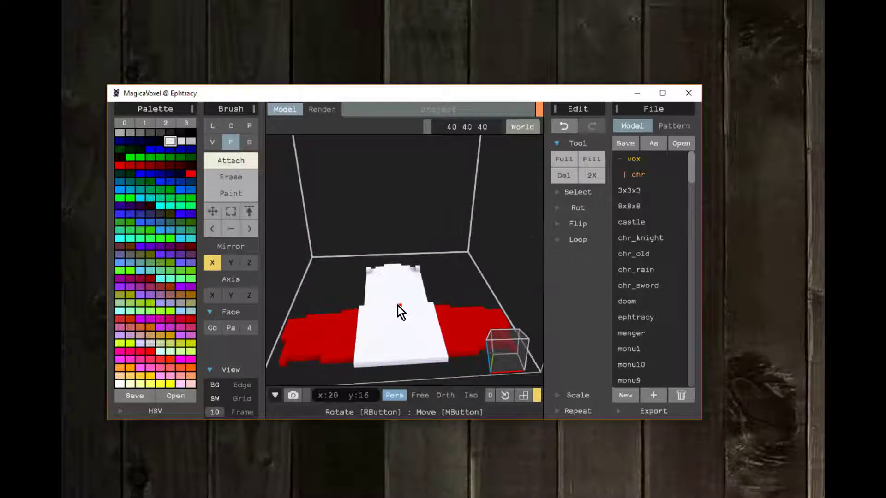
pyautogui.moveTo(400, 318); pyautogui.dragTo(420, 287, button='right')
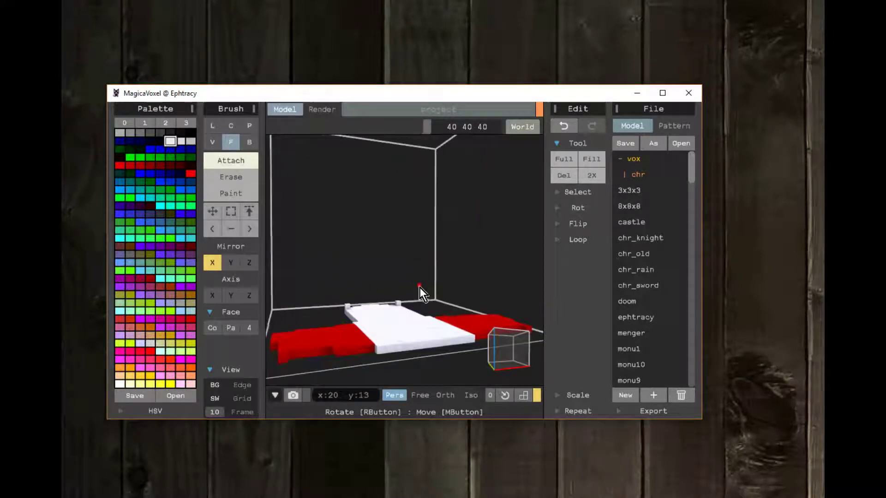
pyautogui.click(400, 332)
pyautogui.click(400, 329)
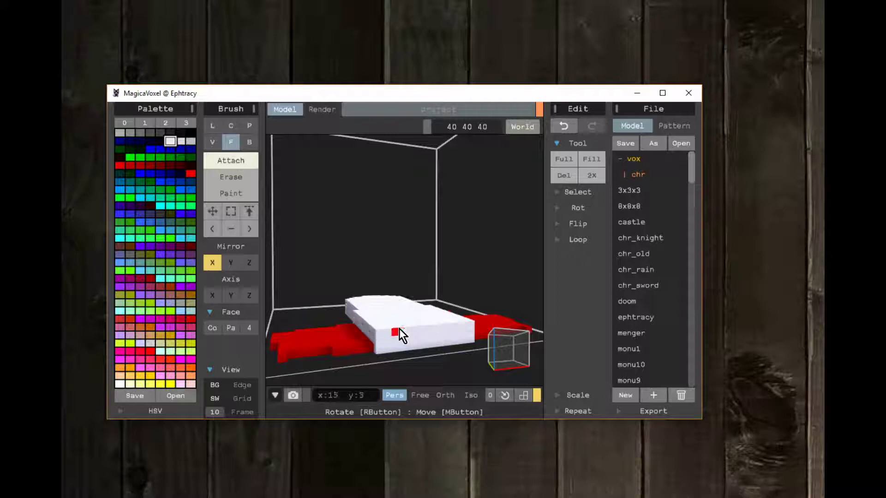
pyautogui.click(397, 315)
pyautogui.click(395, 309)
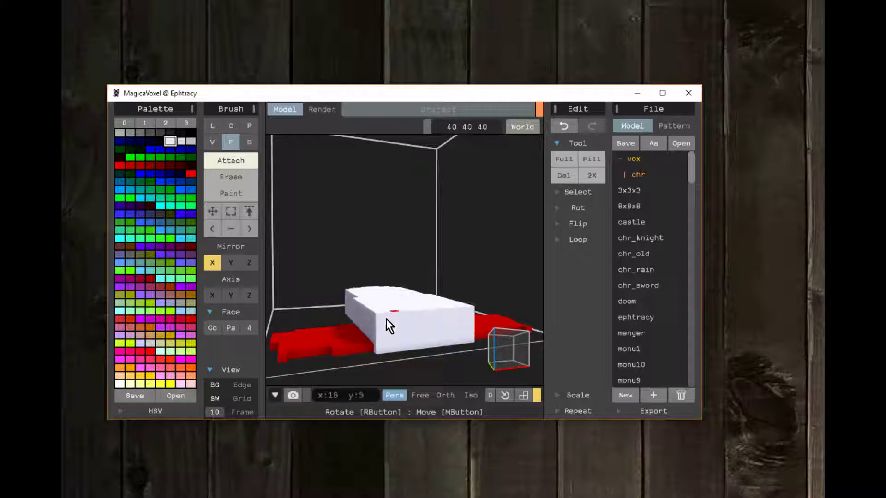
# Switch to red and thicken the wings by two layers
pyautogui.click(120, 165)
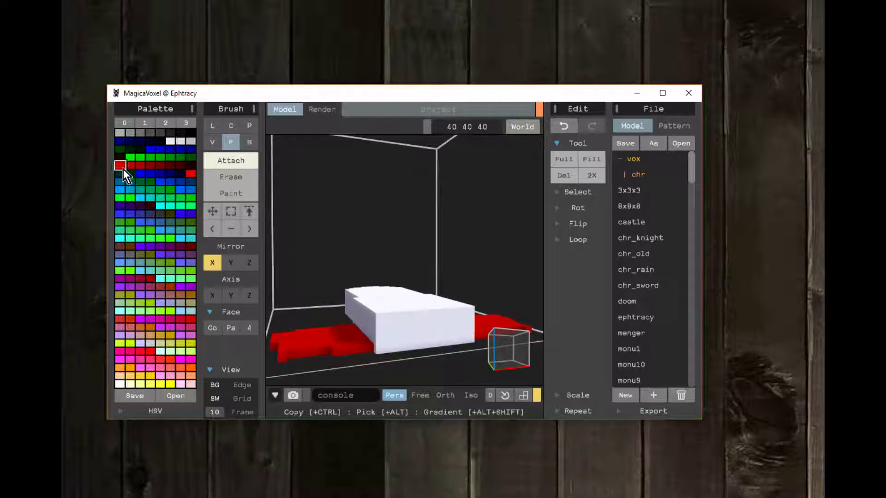
pyautogui.click(337, 341)
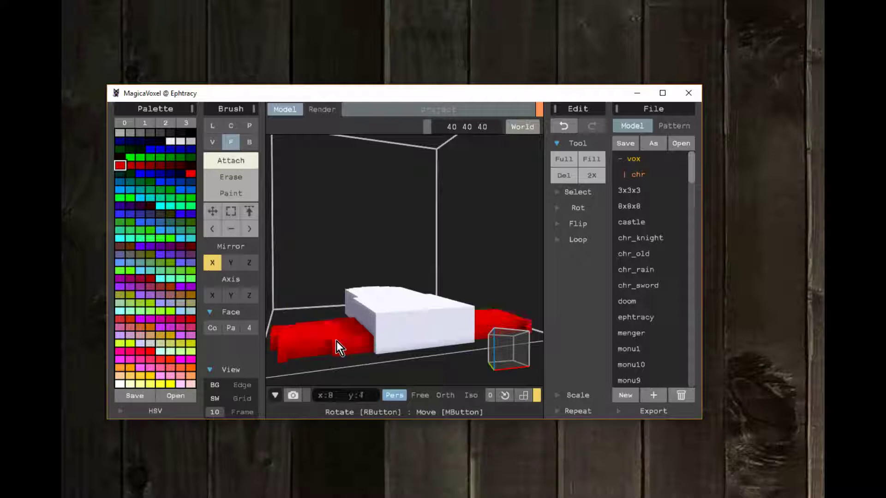
pyautogui.click(336, 333)
pyautogui.moveTo(339, 330); pyautogui.dragTo(331, 381, button='right')
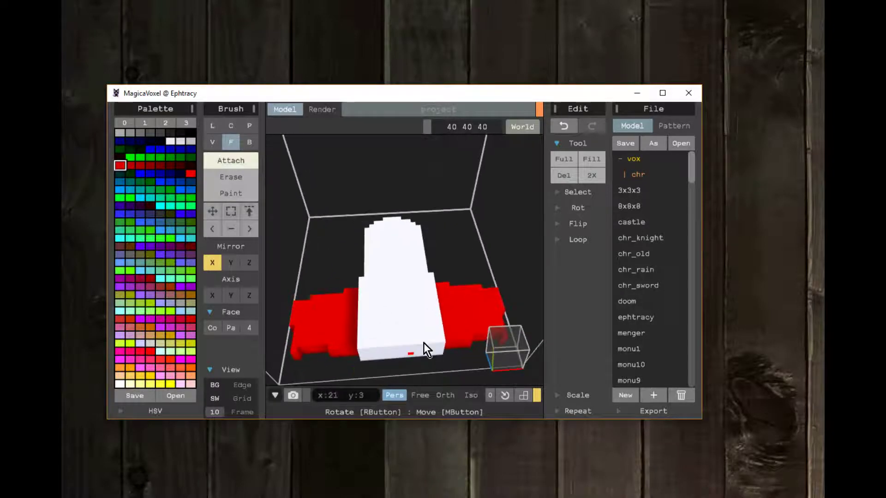
# Save the model as ship.vox in the vox folder
pyautogui.click(630, 141)
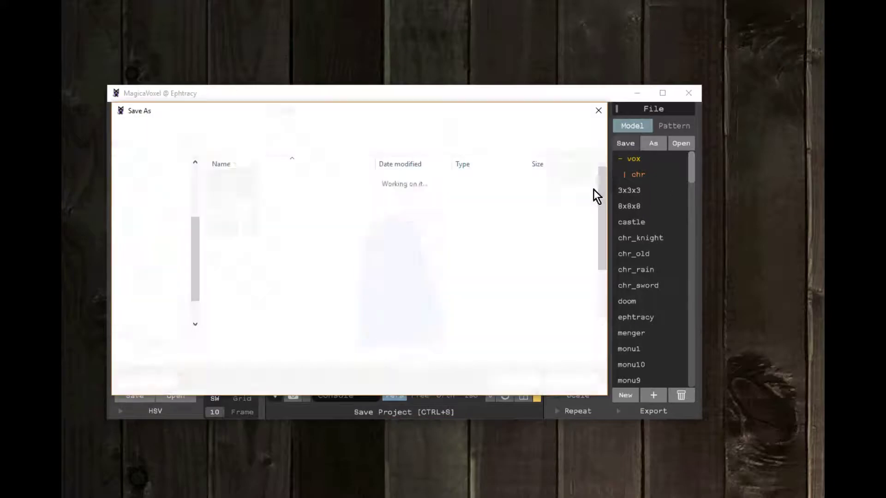
pyautogui.write('ship')
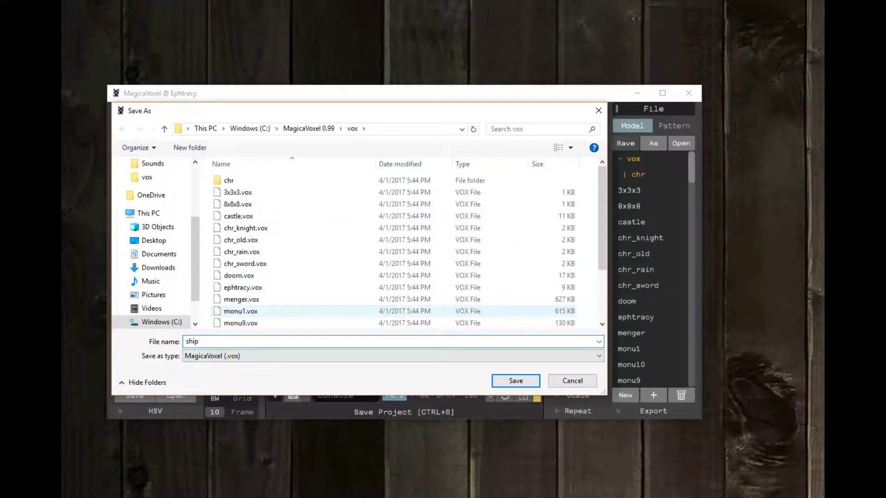
pyautogui.press('Return')
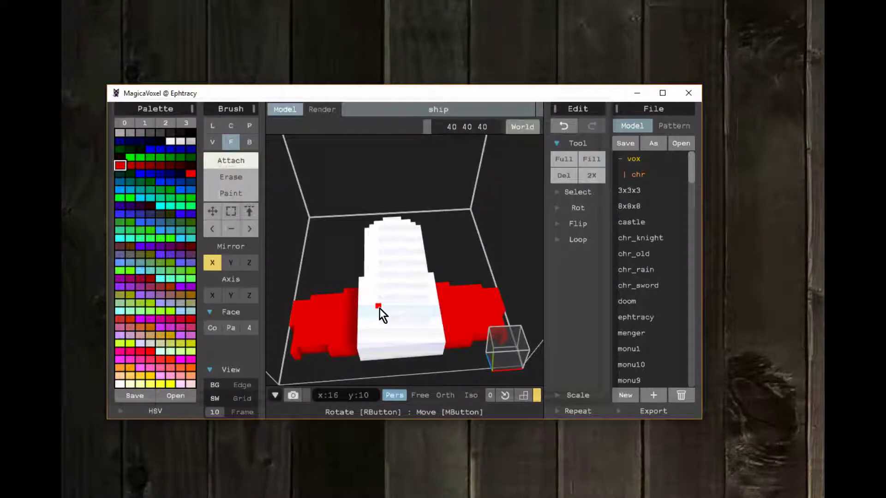
pyautogui.scroll(-3, 625, 258)
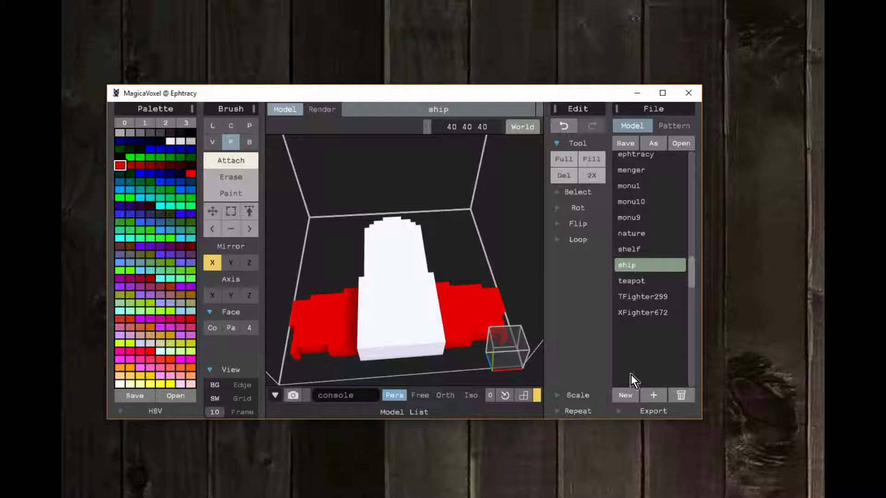
# Choose OBJ export and browse the save dialog to the UNITY projects folder
pyautogui.click(620, 413)
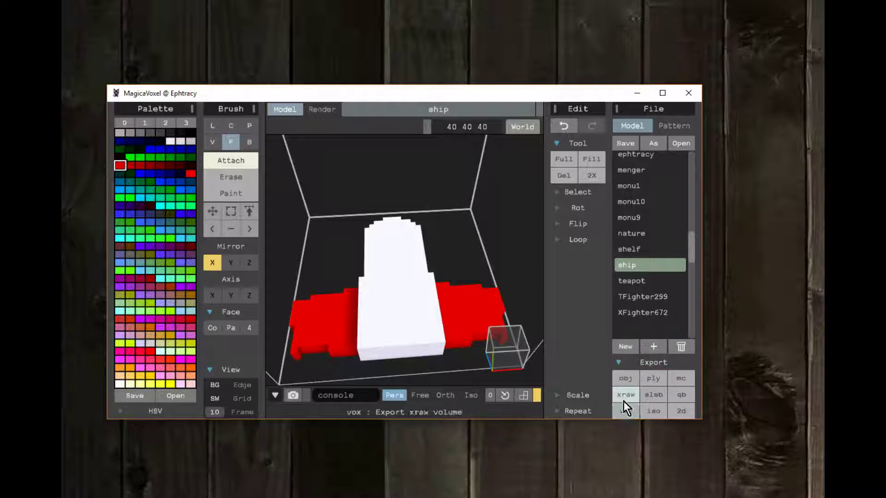
pyautogui.click(626, 377)
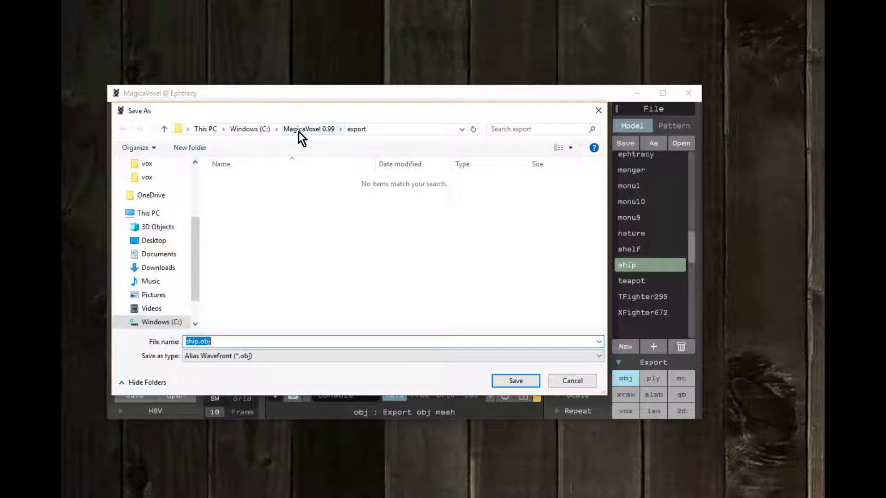
pyautogui.moveTo(198, 272); pyautogui.dragTo(196, 305)
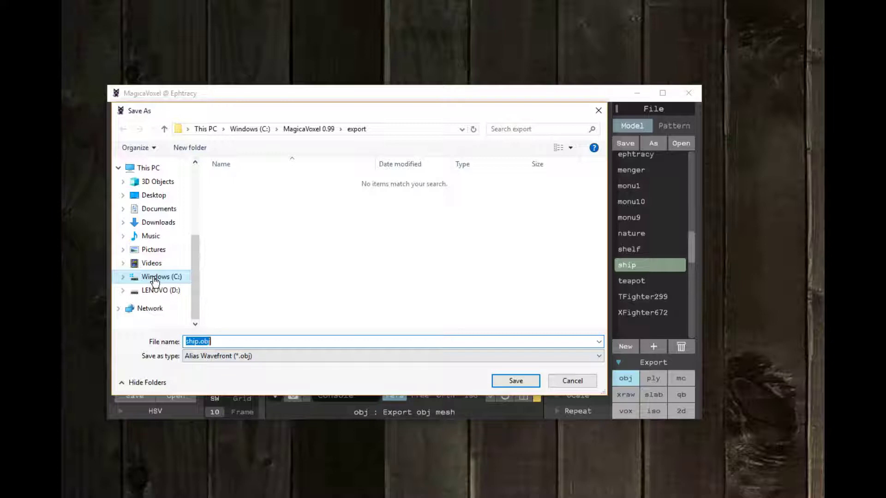
pyautogui.click(123, 277)
pyautogui.scroll(-2, 132, 264)
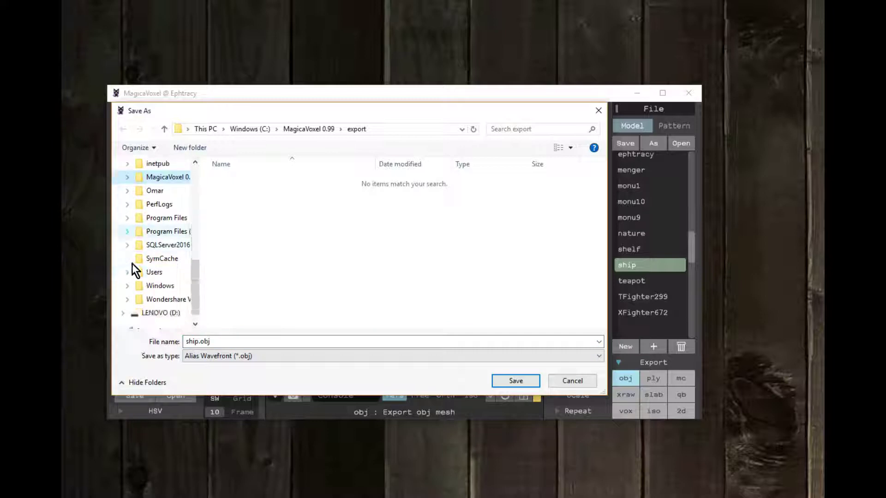
pyautogui.click(128, 191)
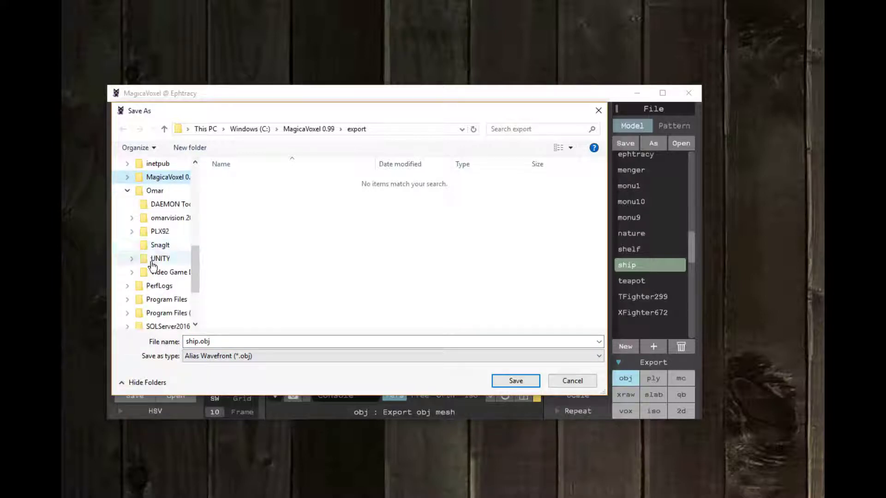
pyautogui.click(157, 258)
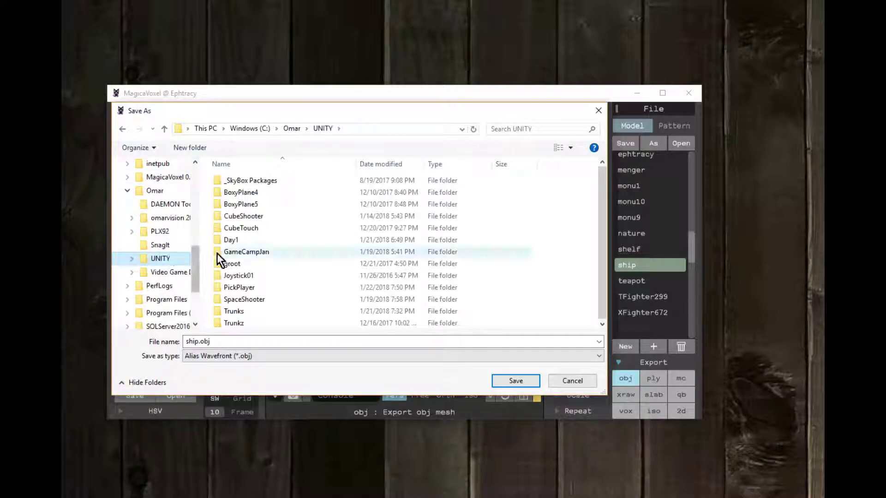
# Navigate into PickPlayer > Assets > Models
pyautogui.click(250, 287)
pyautogui.doubleClick(250, 287)
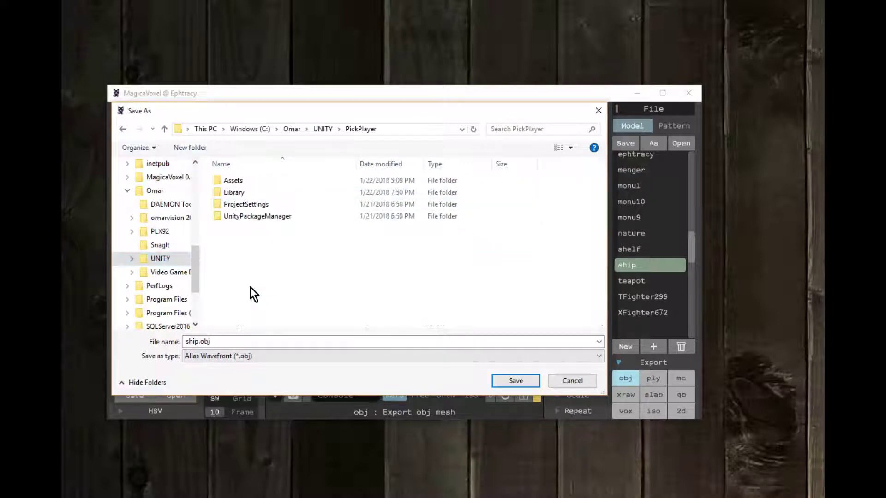
pyautogui.click(227, 182)
pyautogui.doubleClick(226, 182)
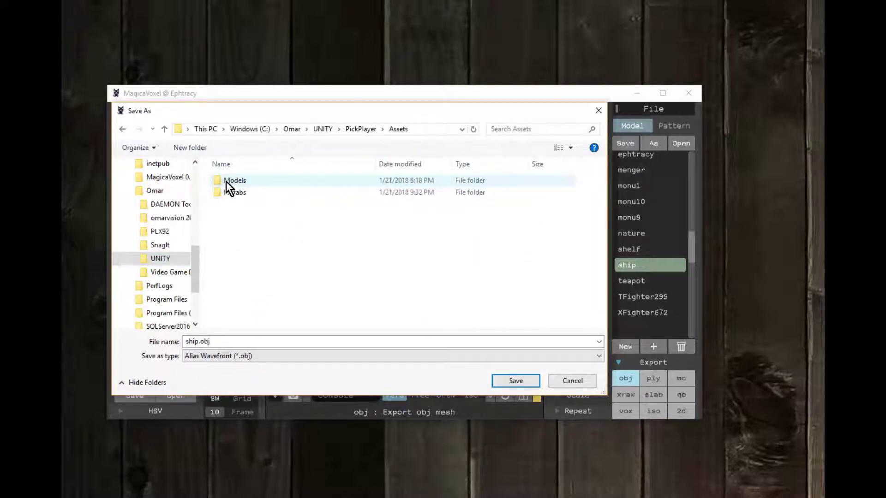
pyautogui.click(223, 180)
pyautogui.doubleClick(223, 180)
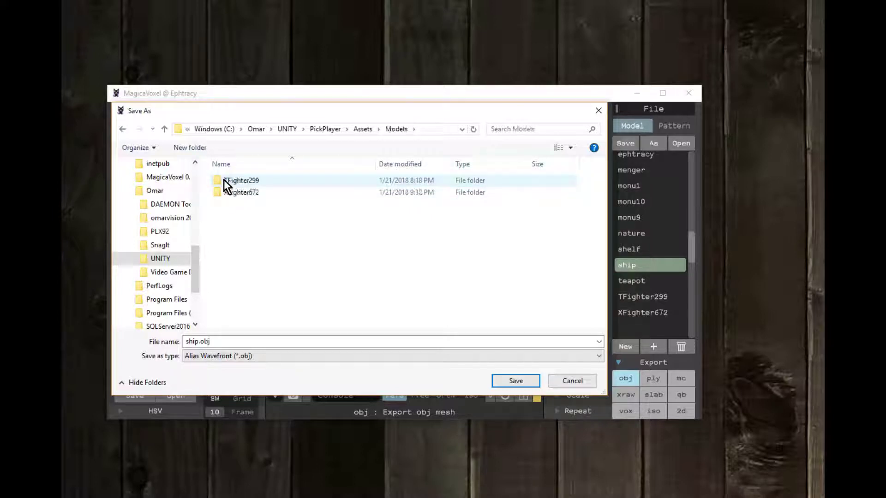
# Create a folder named ship1 inside Models and save ship.obj there
pyautogui.click(190, 148)
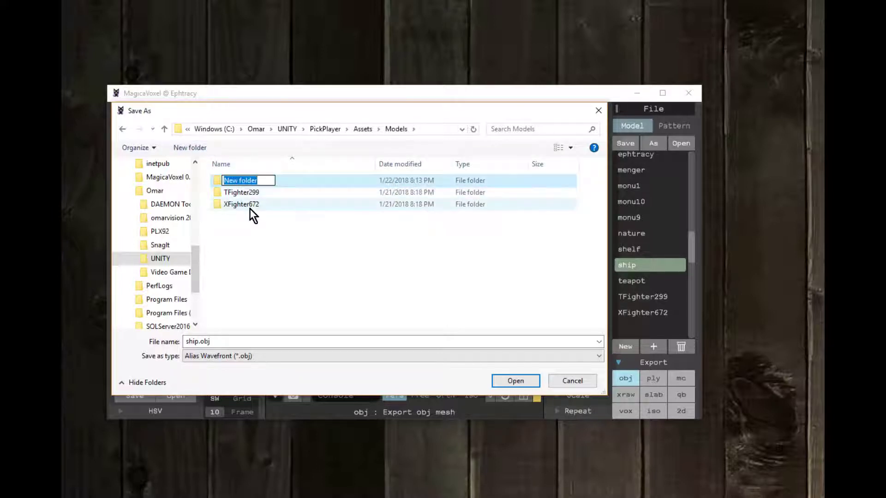
pyautogui.write('ship1')
pyautogui.press('Return')
pyautogui.doubleClick(238, 181)
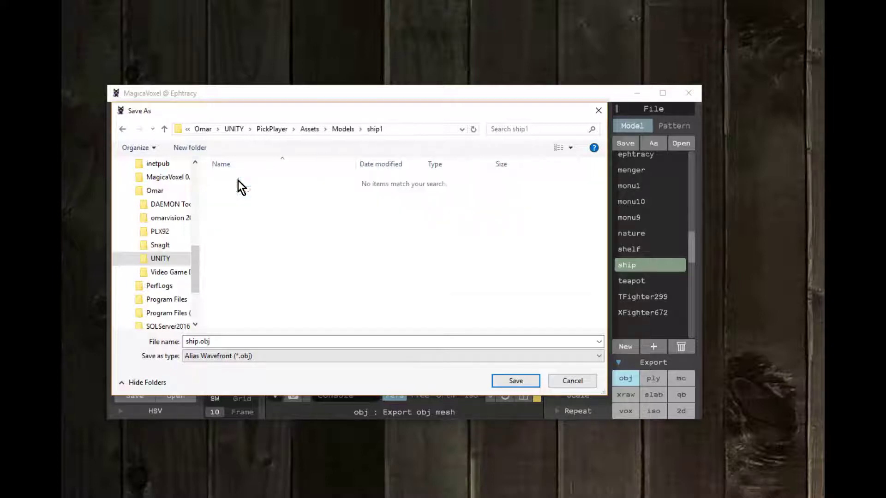
pyautogui.click(513, 383)
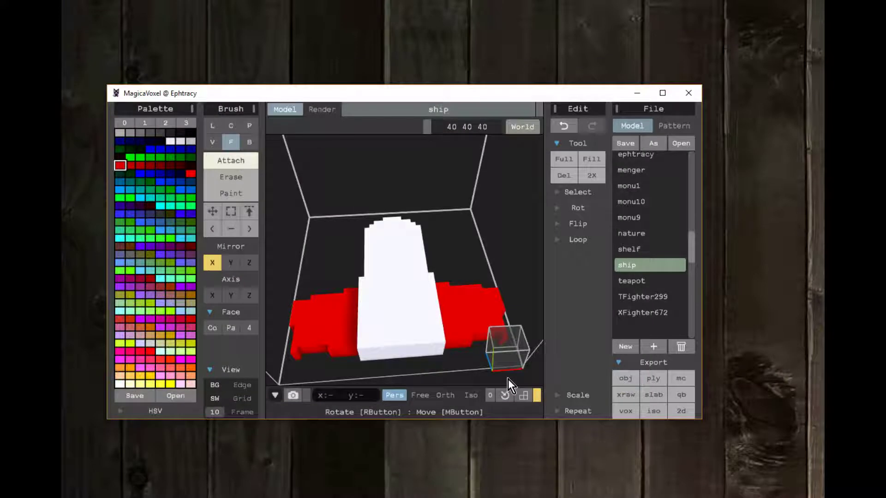
# Switch to the Unity PickPlayer editor and move its window up into full view
pyautogui.click(808, 332)
pyautogui.hotkey('alt', 'Tab')
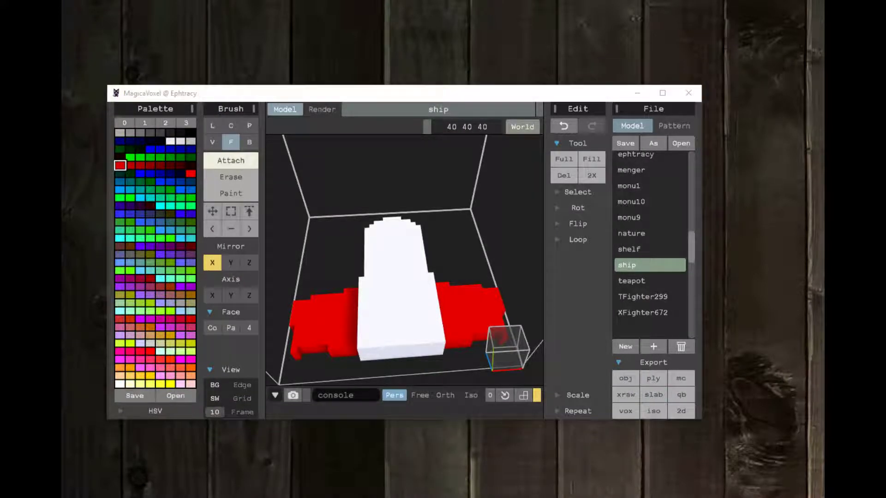
pyautogui.hotkey('alt', 'Tab')
pyautogui.moveTo(499, 457); pyautogui.dragTo(491, 48)
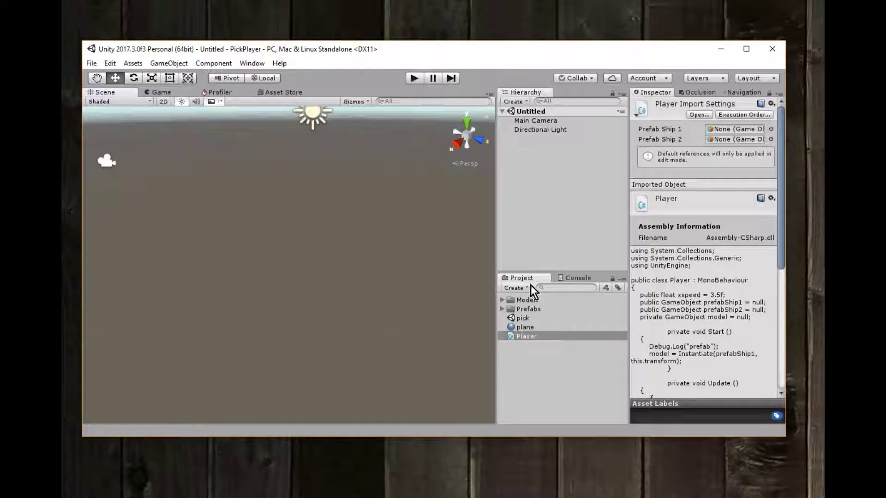
# Reveal the PickPlayer project folder in File Explorer via Show in Explorer and move the window into view
pyautogui.rightClick(556, 366)
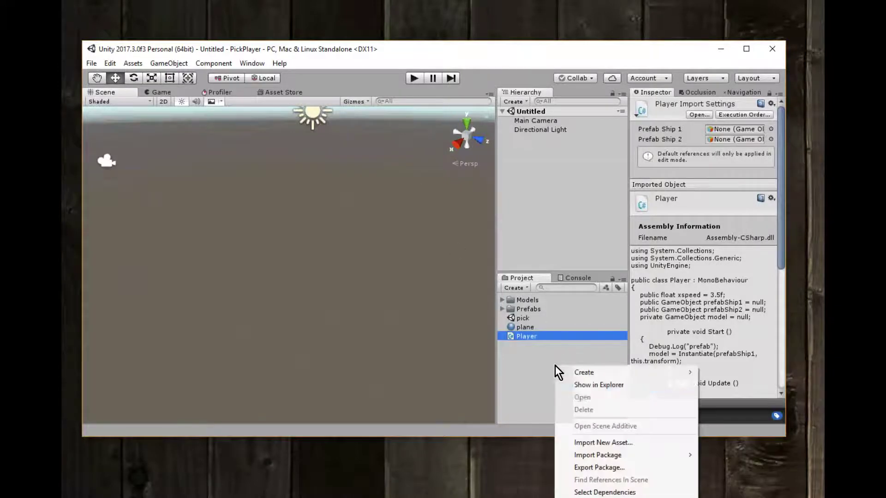
pyautogui.click(578, 387)
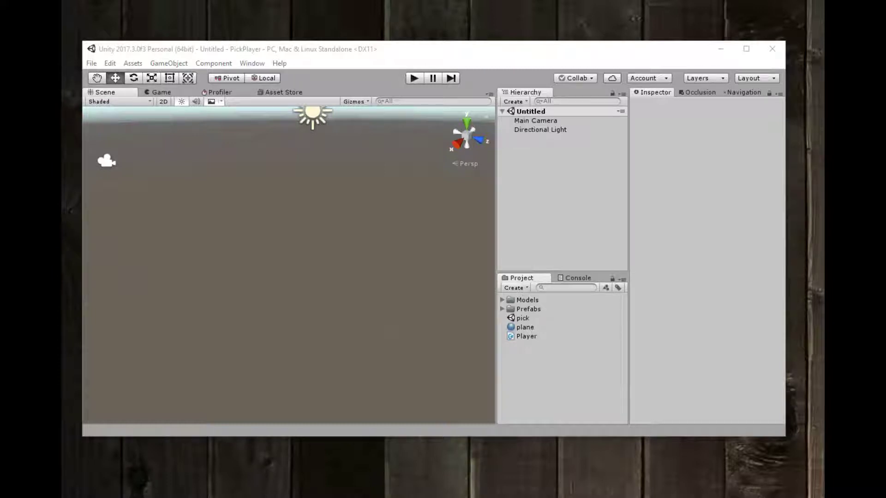
pyautogui.moveTo(655, 367); pyautogui.dragTo(475, 50)
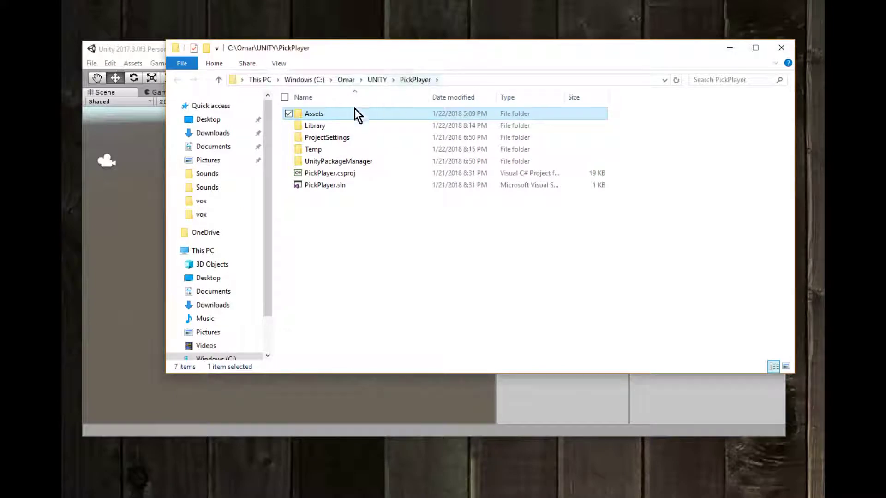
# Browse to Assets\Models\ship1 to check ship.obj, ship.mtl and ship.png, then close Explorer
pyautogui.doubleClick(337, 113)
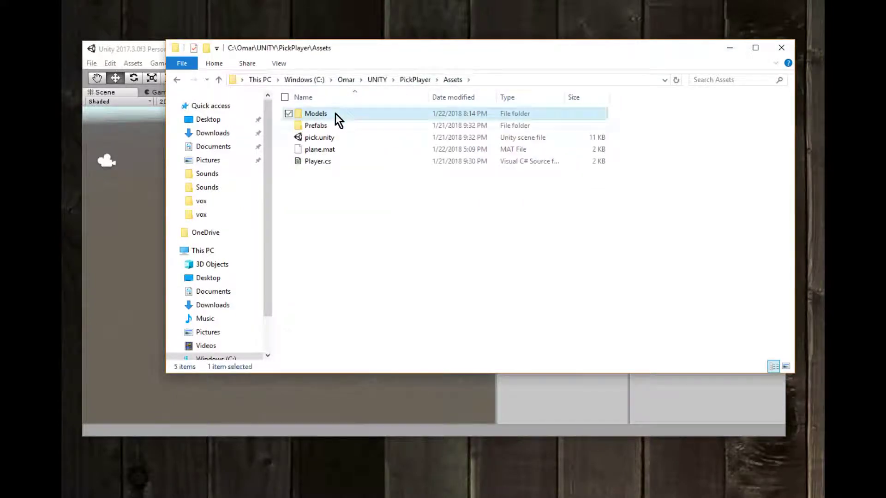
pyautogui.doubleClick(336, 113)
pyautogui.click(311, 113)
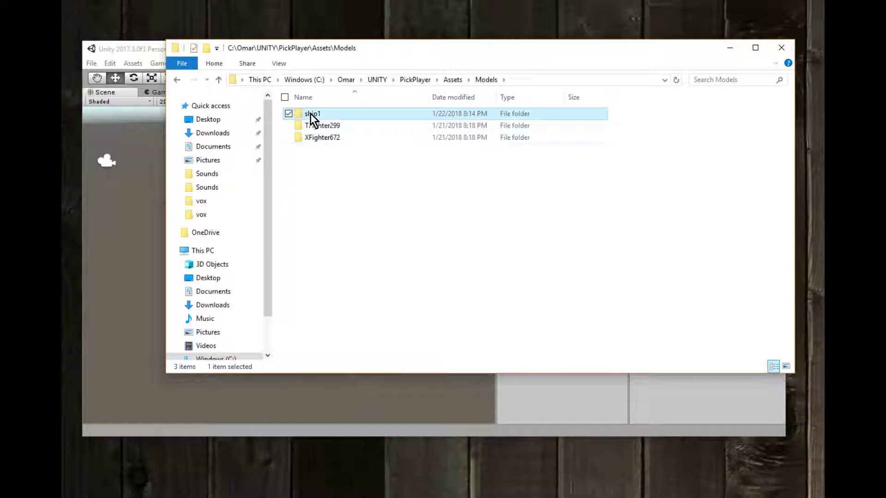
pyautogui.doubleClick(311, 113)
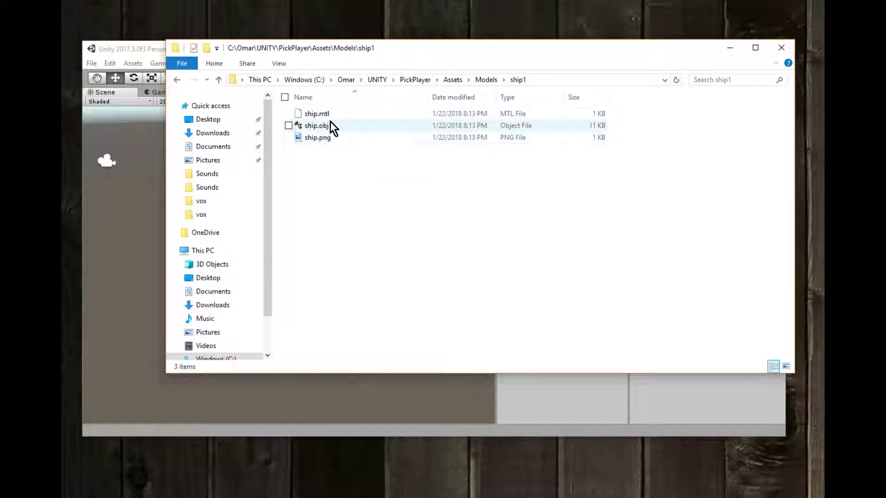
pyautogui.click(780, 48)
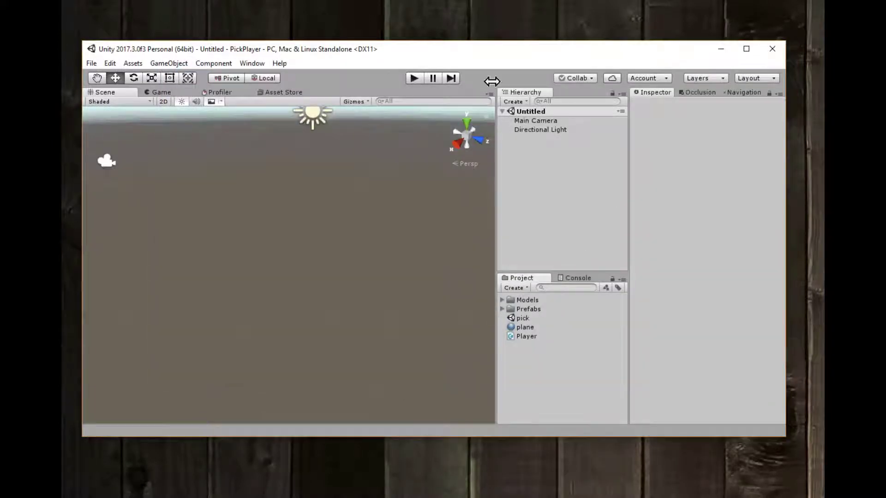
# Expand Models and ship1, collapse XFighter672, and select the ship model asset
pyautogui.click(501, 300)
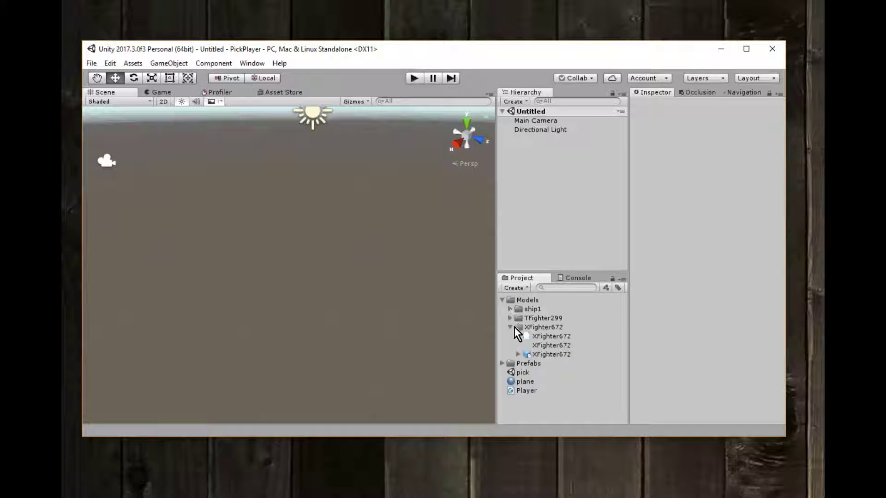
pyautogui.click(510, 327)
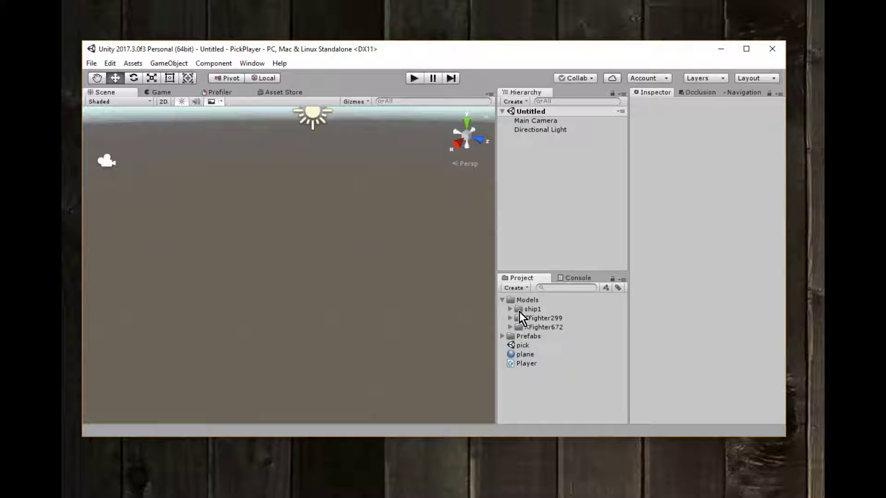
pyautogui.click(507, 309)
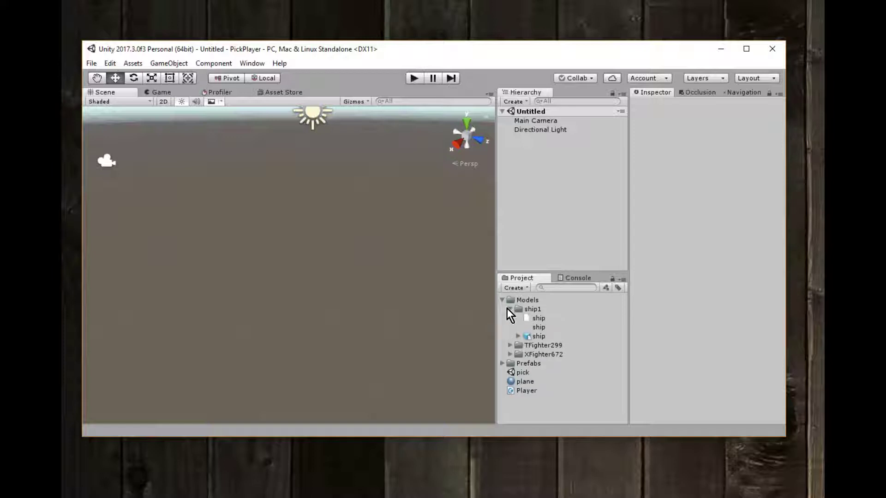
pyautogui.click(532, 337)
# Drag the ship model into the scene and reset its Transform to position 0, 0, 0
pyautogui.moveTo(533, 337); pyautogui.dragTo(331, 265)
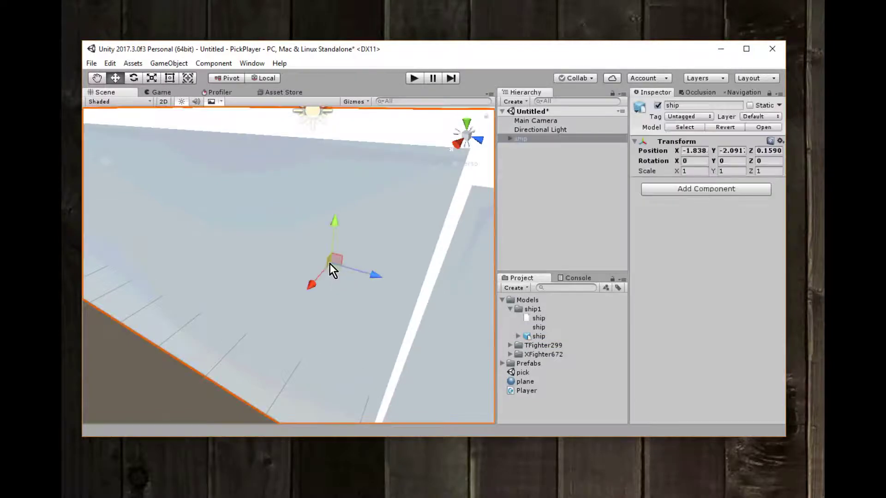
pyautogui.scroll(-3, 329, 264)
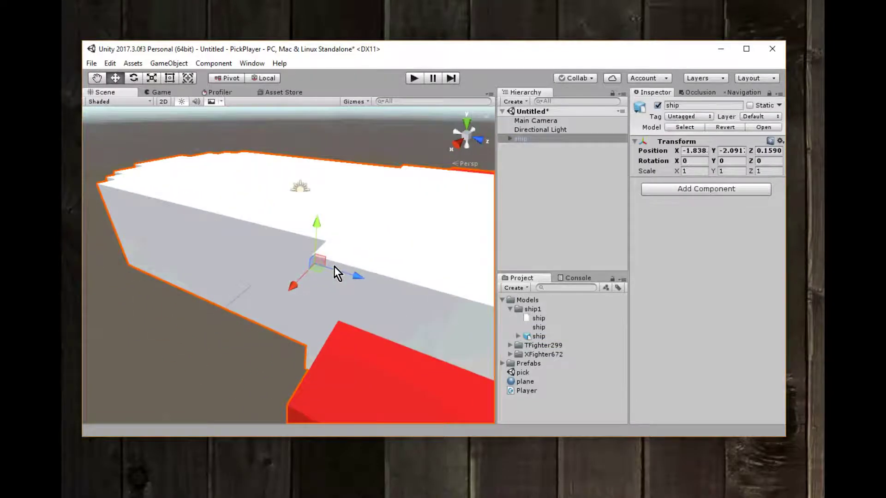
pyautogui.scroll(2, 334, 266)
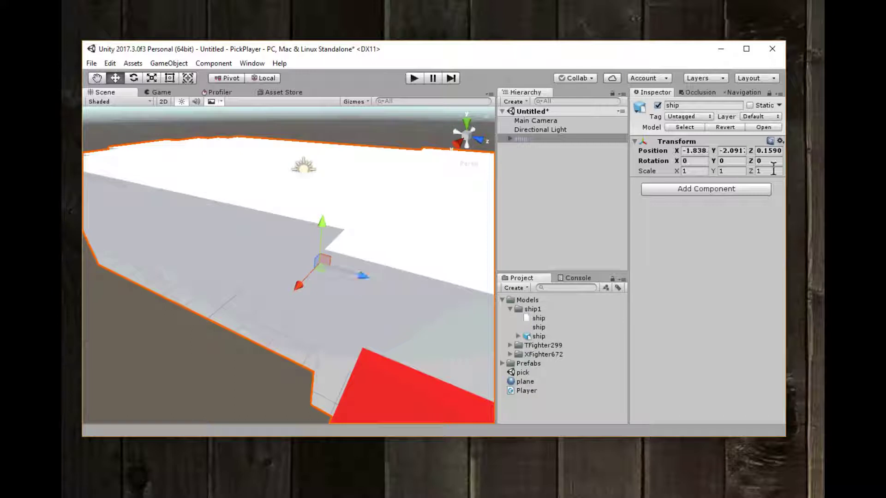
pyautogui.click(781, 141)
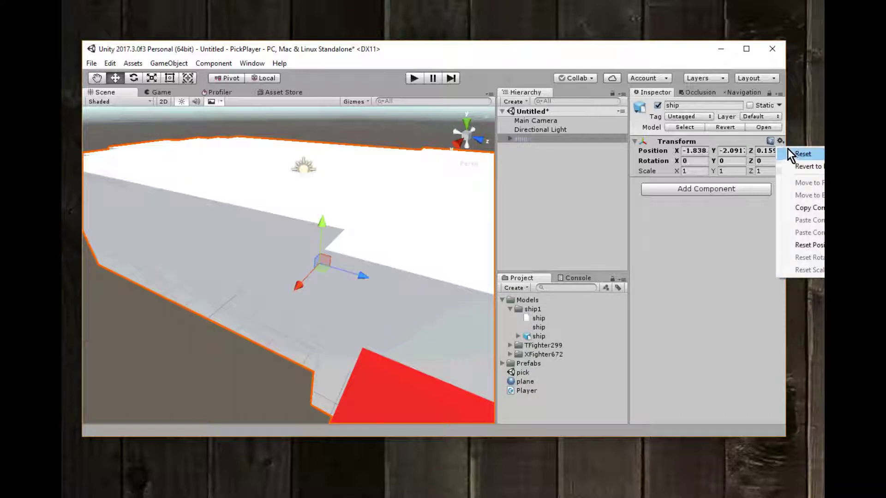
pyautogui.click(789, 153)
# Expand the ship in the Hierarchy and select its child mesh to view its Standard-shader material
pyautogui.scroll(-3, 401, 290)
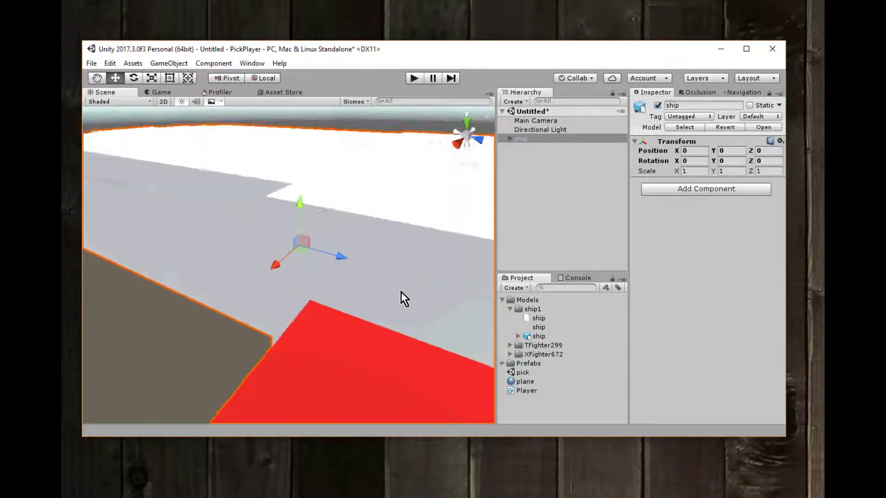
pyautogui.scroll(-5, 400, 289)
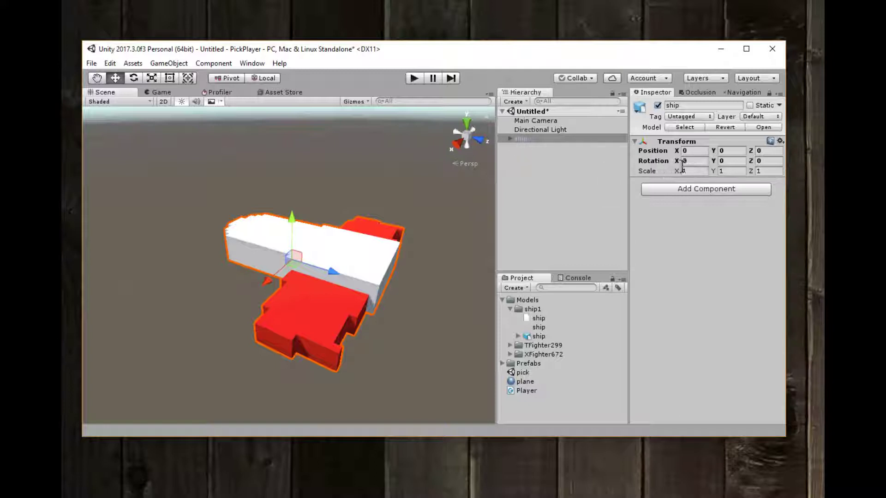
pyautogui.click(513, 140)
pyautogui.click(511, 139)
pyautogui.click(530, 150)
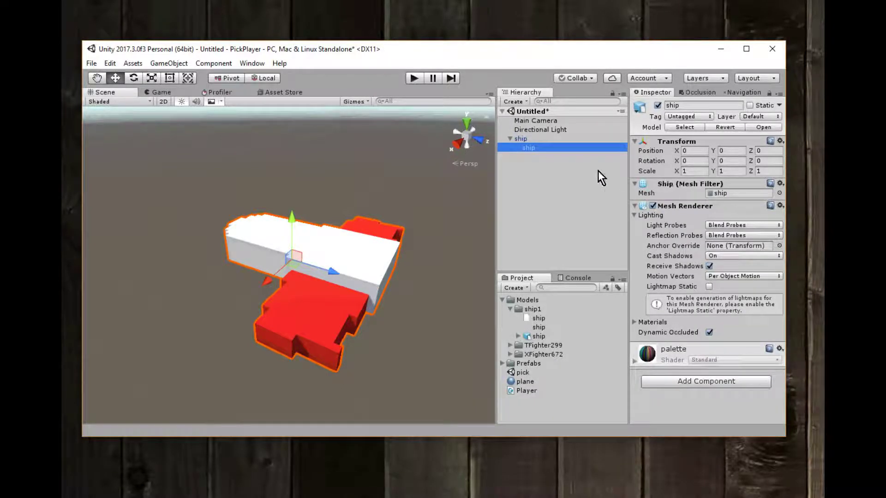
# Scale the ship's child mesh uniformly down to 0.2922 with the Scale tool
pyautogui.click(152, 79)
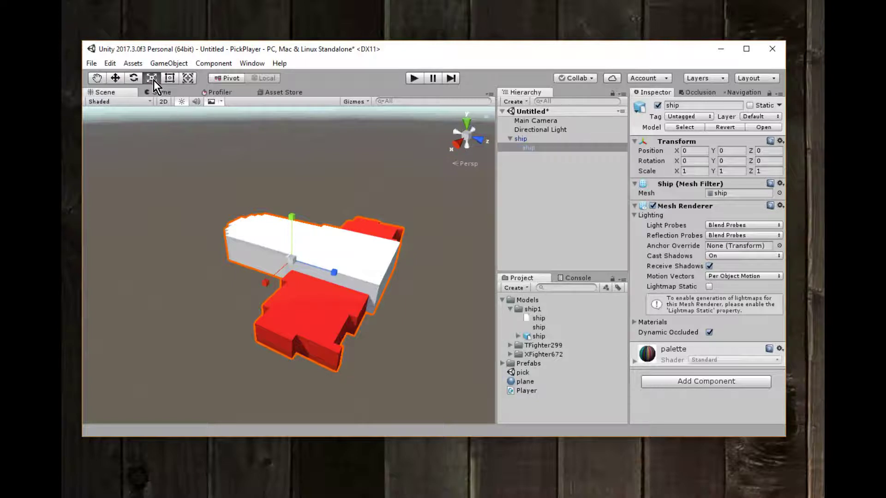
pyautogui.moveTo(290, 259); pyautogui.dragTo(249, 258)
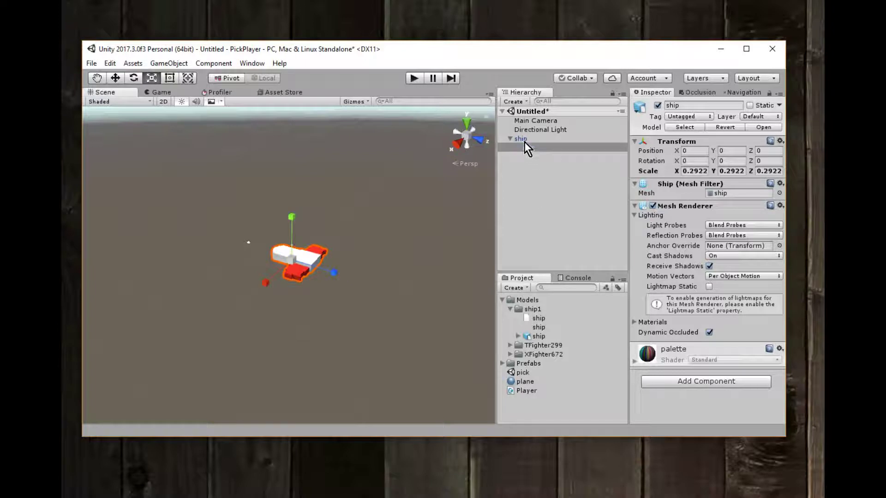
pyautogui.click(694, 171)
# Collapse the ship's child list and bring up the Untitled scene's context menu in the Hierarchy
pyautogui.click(511, 144)
pyautogui.click(510, 141)
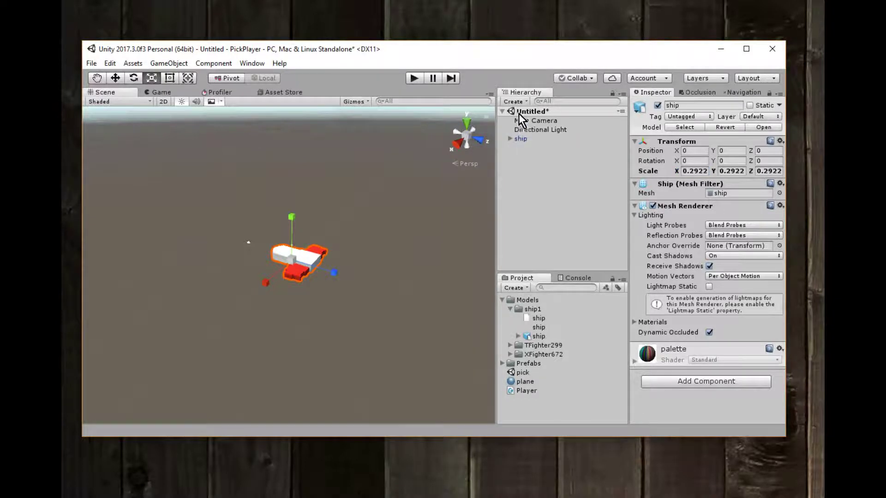
pyautogui.rightClick(518, 114)
# Add a Cube via GameObject > 3D Object > Cube
pyautogui.moveTo(564, 249)
pyautogui.moveTo(487, 262)
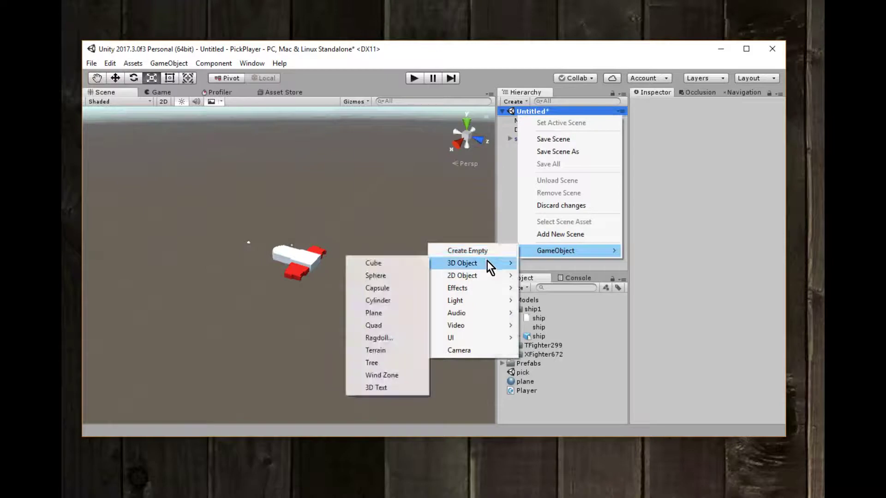
pyautogui.click(408, 265)
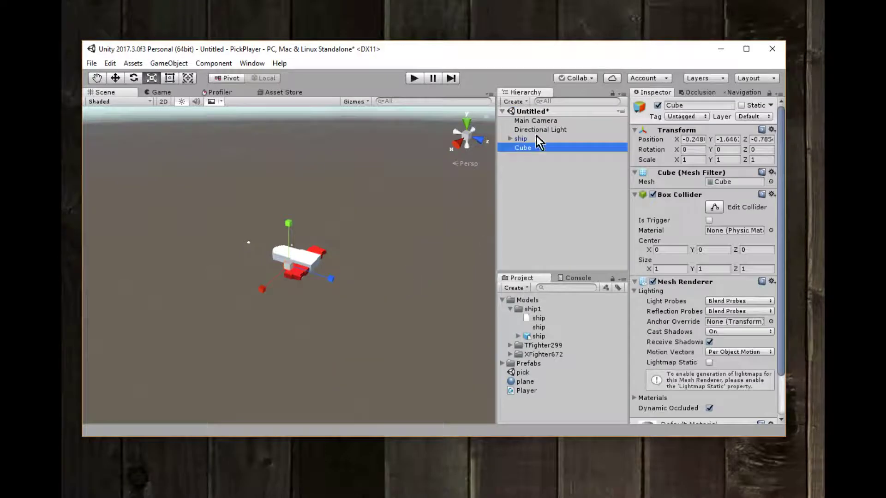
# Frame the new cube in the Scene view, then select the ship's child mesh
pyautogui.doubleClick(529, 150)
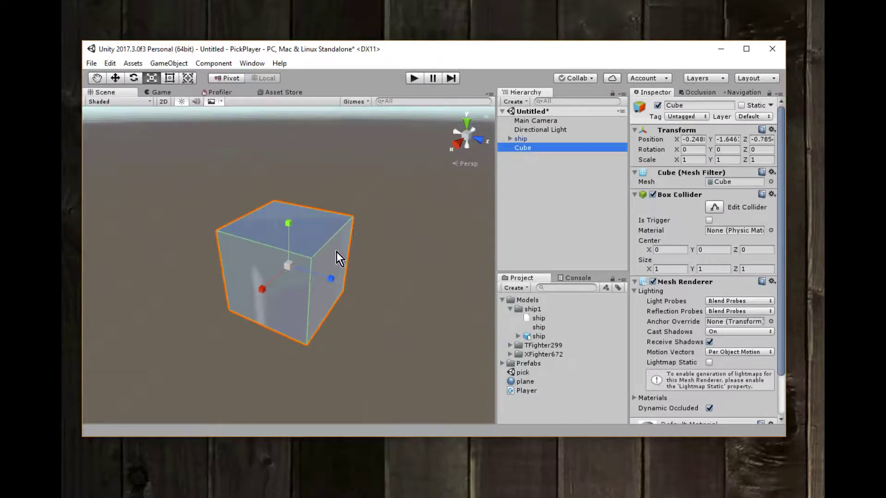
pyautogui.scroll(-3, 337, 252)
pyautogui.scroll(-4, 336, 252)
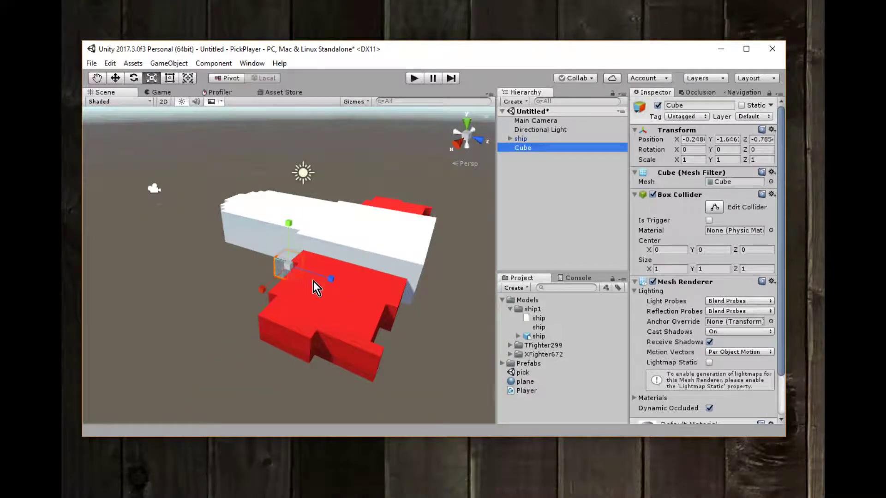
pyautogui.click(526, 140)
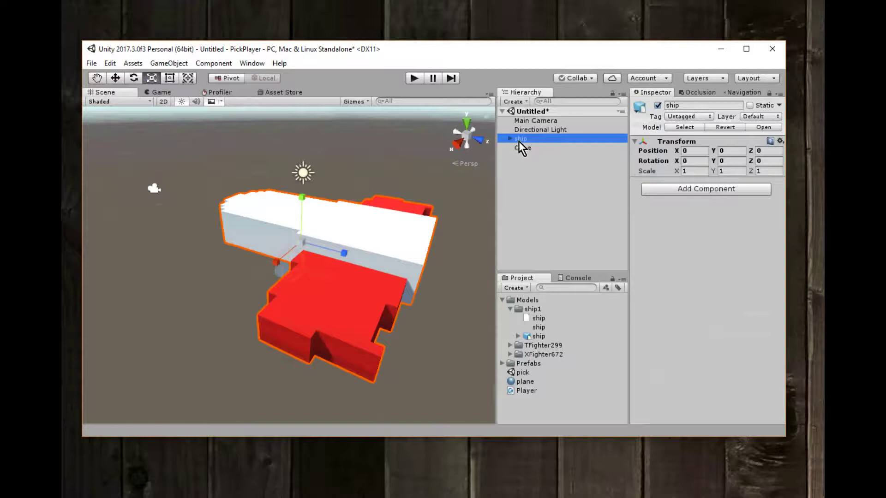
pyautogui.click(530, 148)
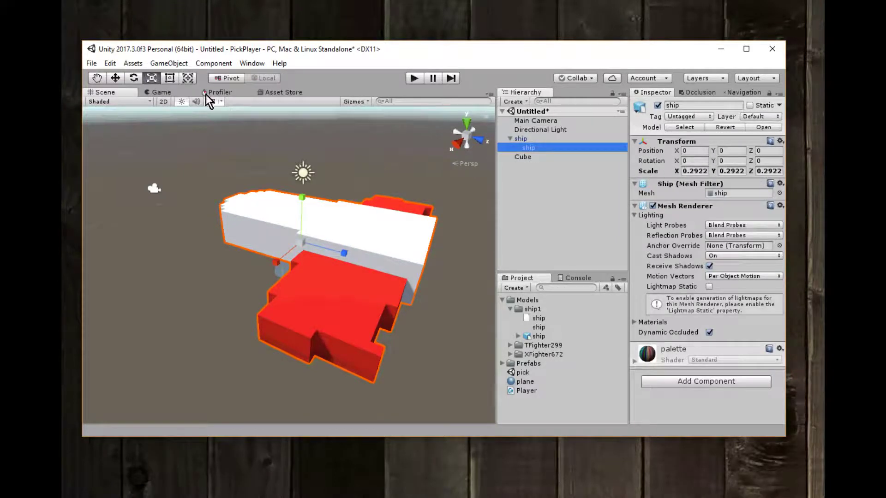
# Shrink the ship mesh further to a uniform scale of about 0.1046, then deselect it
pyautogui.moveTo(301, 243); pyautogui.dragTo(267, 248)
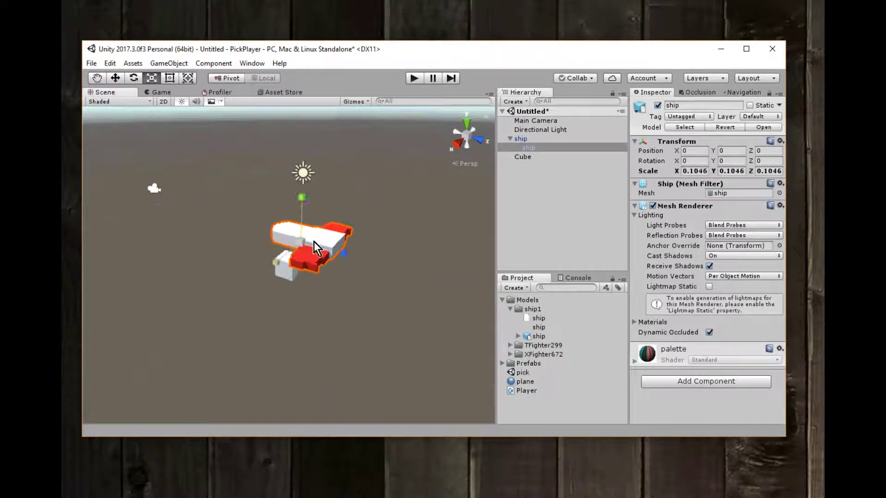
pyautogui.click(372, 276)
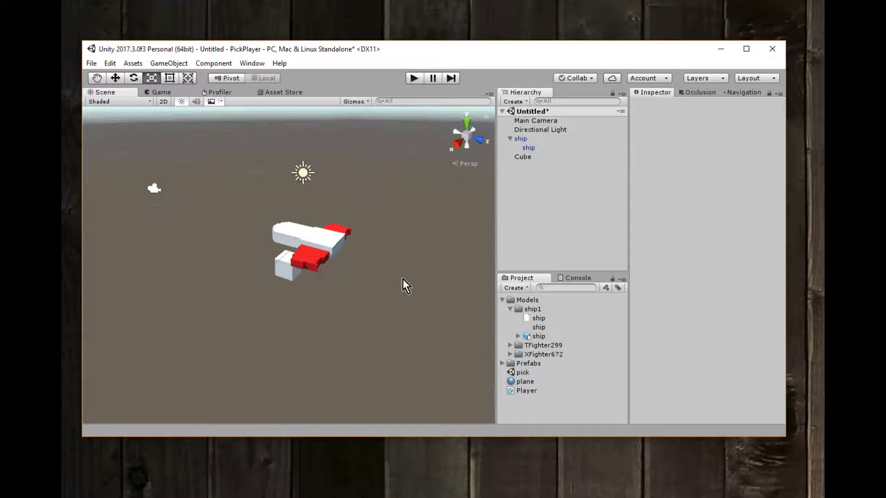
# Show the 256×1 ship palette texture's Import Settings and try dragging it onto the ship and ship1 folder
pyautogui.click(539, 327)
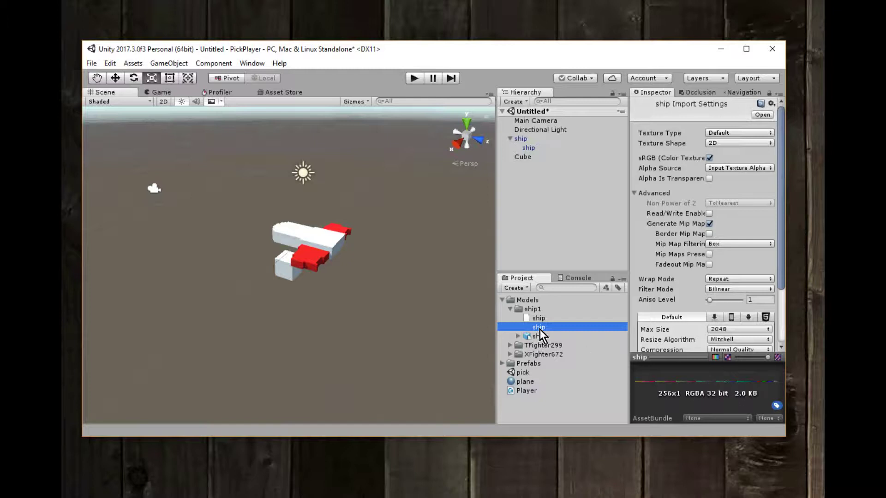
pyautogui.moveTo(540, 330)
pyautogui.mouseDown()
pyautogui.moveTo(537, 336)
pyautogui.moveTo(407, 271)
pyautogui.moveTo(316, 249)
pyautogui.moveTo(321, 241)
pyautogui.moveTo(536, 310)
pyautogui.moveTo(531, 336)
pyautogui.mouseUp()
pyautogui.moveTo(539, 329); pyautogui.dragTo(531, 148)
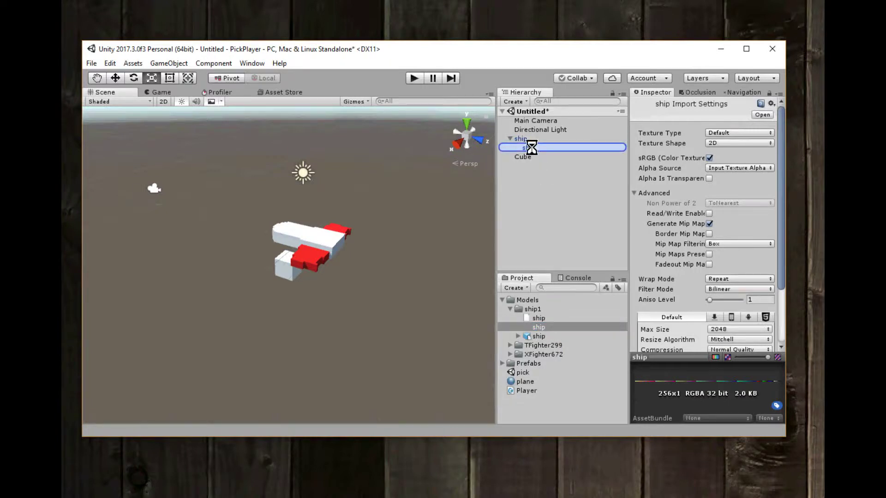